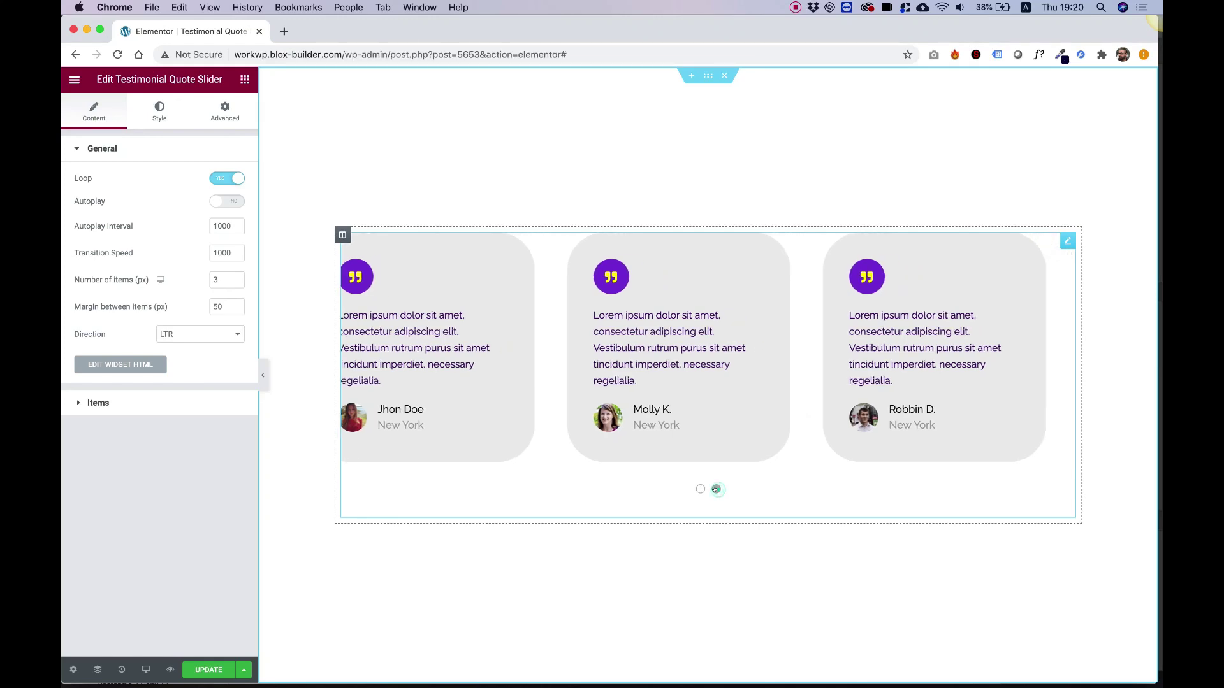
Return the slider preview to its first page.
{"action": "left_click", "coordinate": [696, 488]}
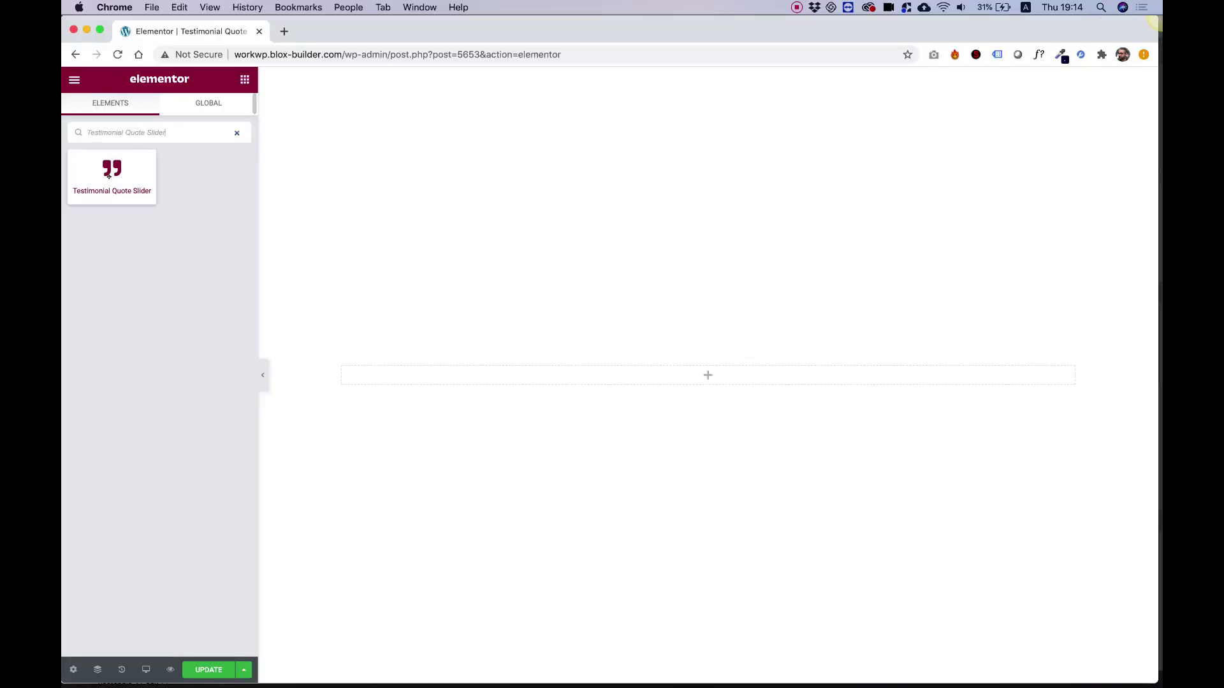
Place the Testimonial Quote Slider widget in the empty section and advance to a later slide.
{"action": "left_click_drag", "start_coordinate": [109, 175], "coordinate": [648, 373]}
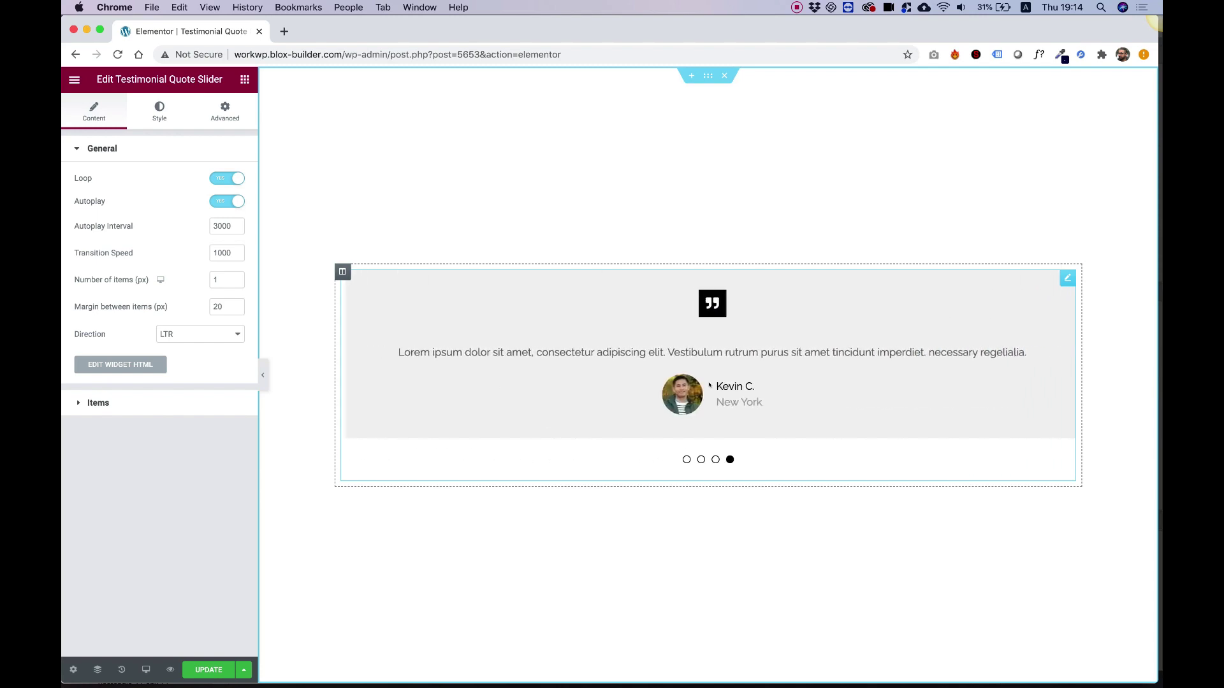
{"action": "left_click", "coordinate": [700, 459]}
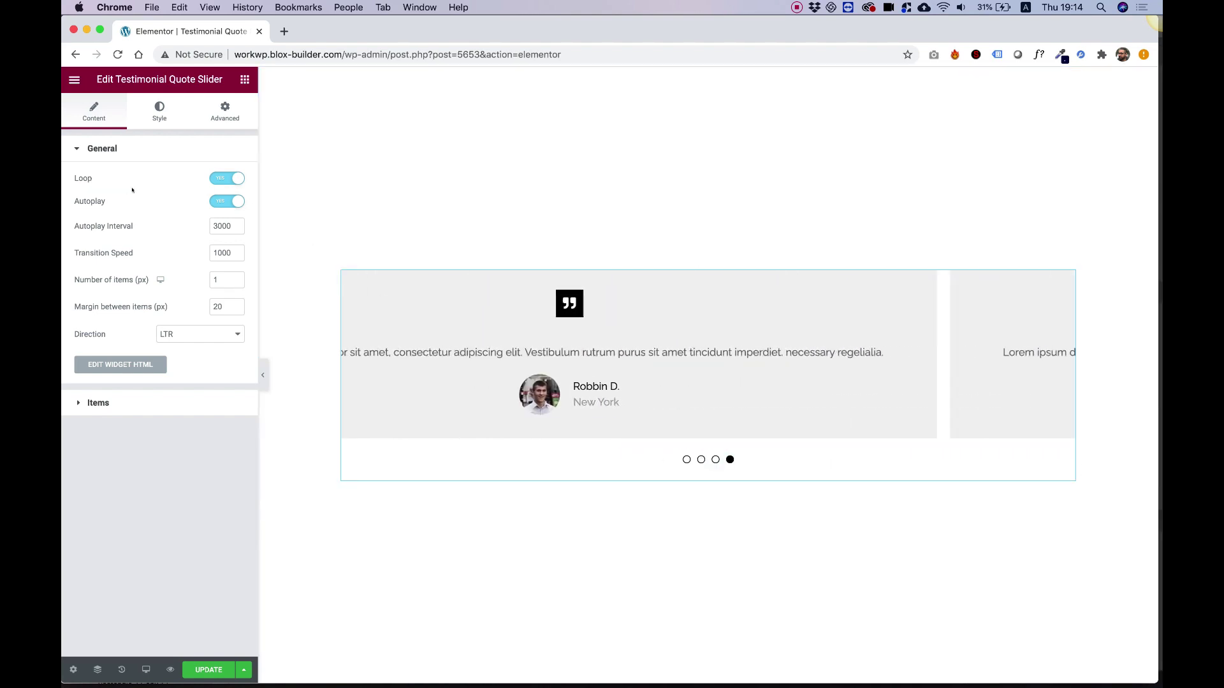
Toggle autoplay off and back on, with Autoplay Interval 1000 and Transition Speed 5000.
{"action": "left_click", "coordinate": [226, 201]}
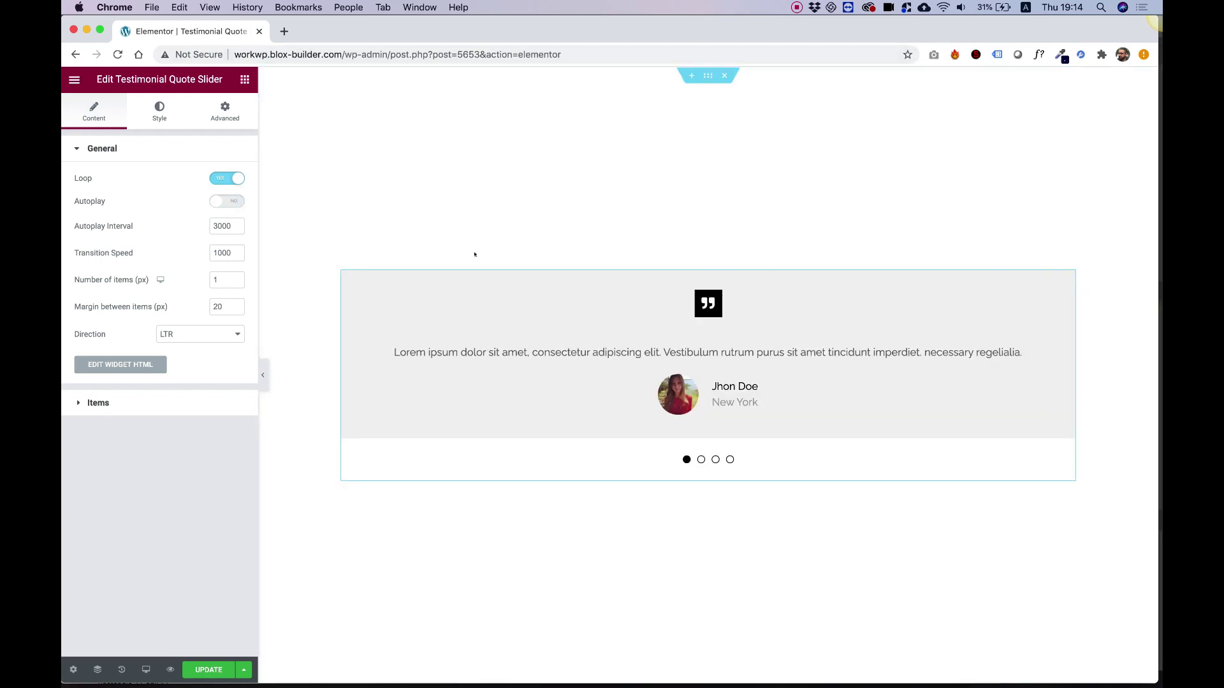
{"action": "left_click", "coordinate": [701, 459]}
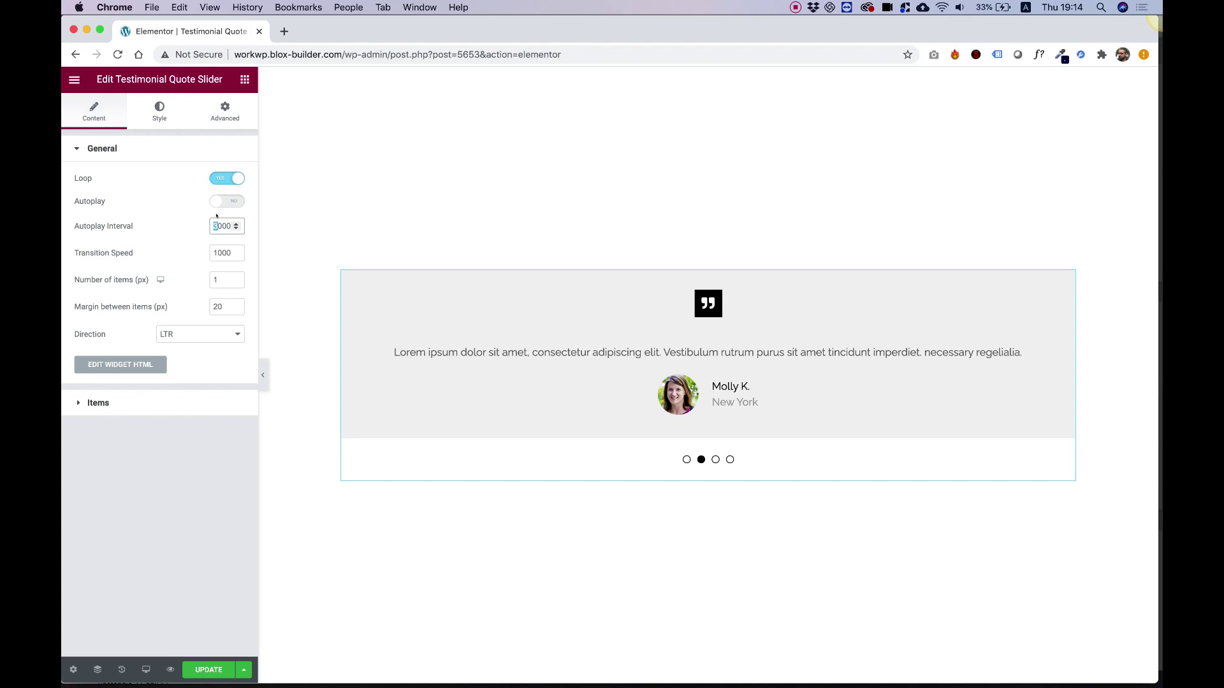
{"action": "type", "text": "1"}
{"action": "left_click", "coordinate": [216, 200]}
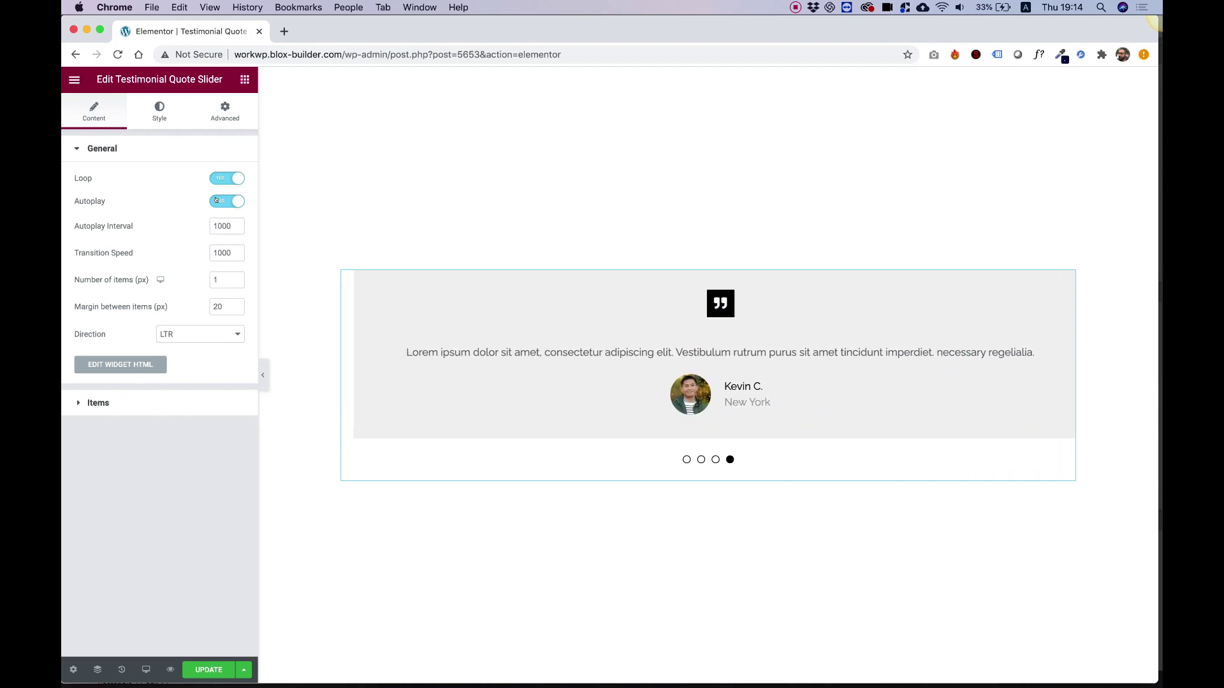
{"action": "left_click_drag", "start_coordinate": [219, 253], "coordinate": [207, 248]}
{"action": "type", "text": "5"}
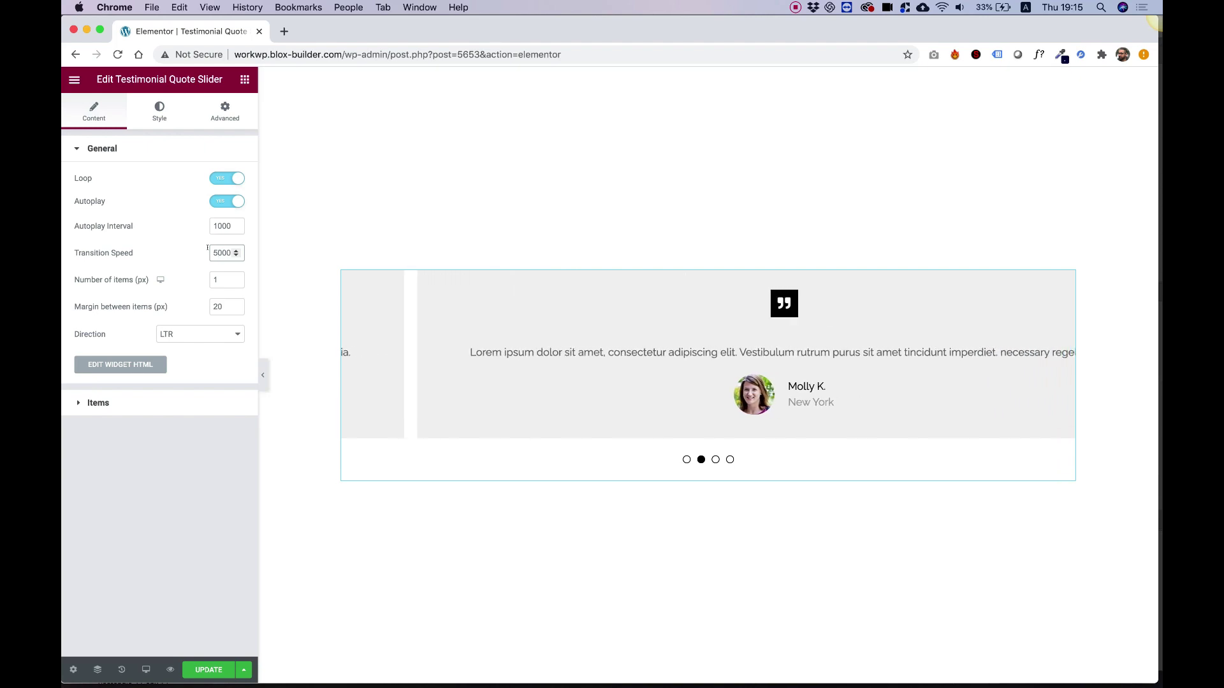
Show 3 testimonials per view on desktop and 2 on tablet.
{"action": "double_click", "coordinate": [216, 278]}
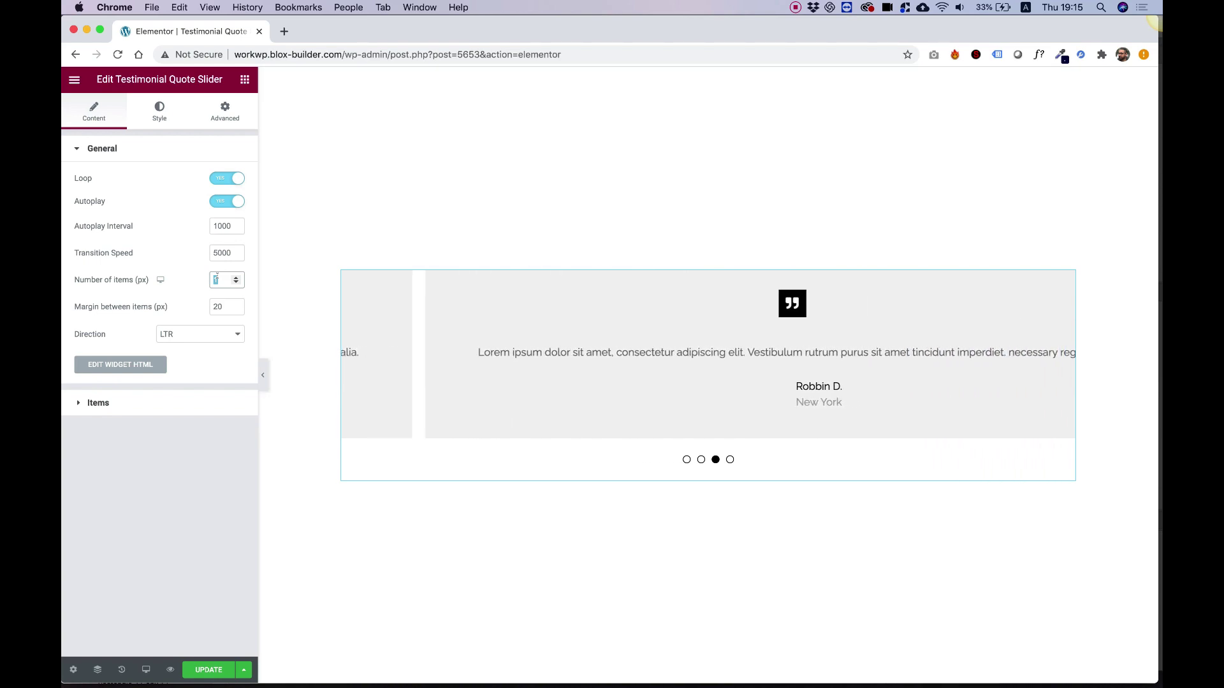
{"action": "type", "text": "3"}
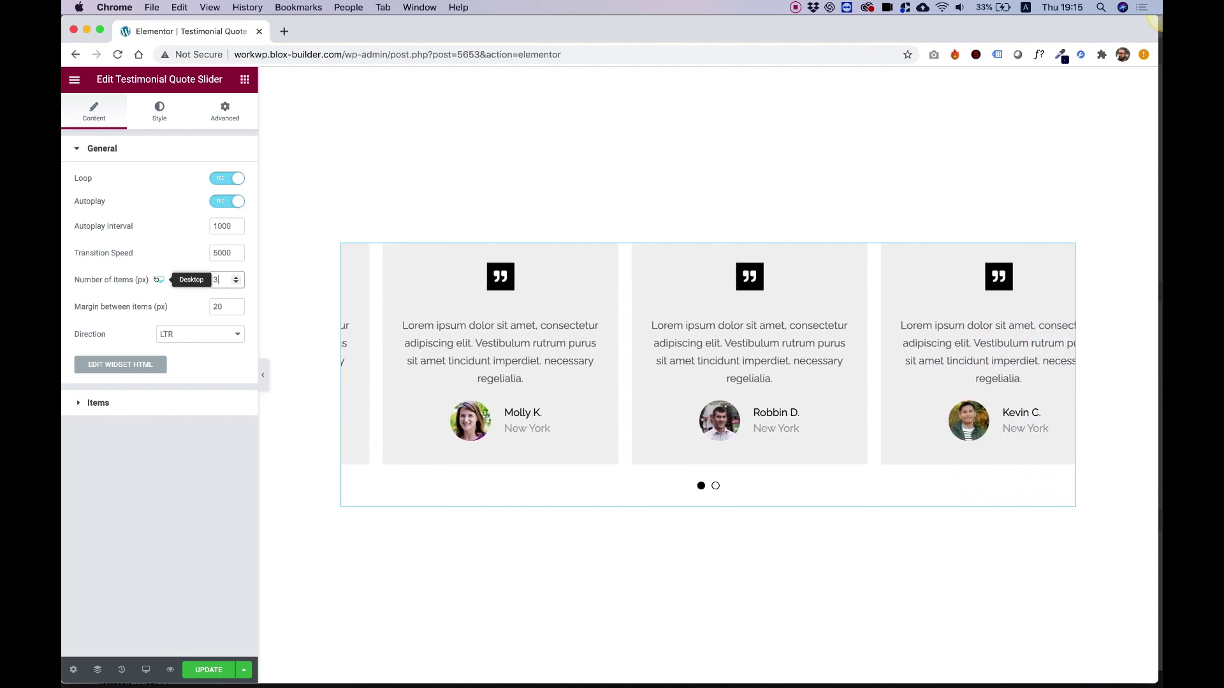
{"action": "left_click", "coordinate": [158, 279]}
{"action": "left_click", "coordinate": [160, 293]}
{"action": "left_click", "coordinate": [221, 278]}
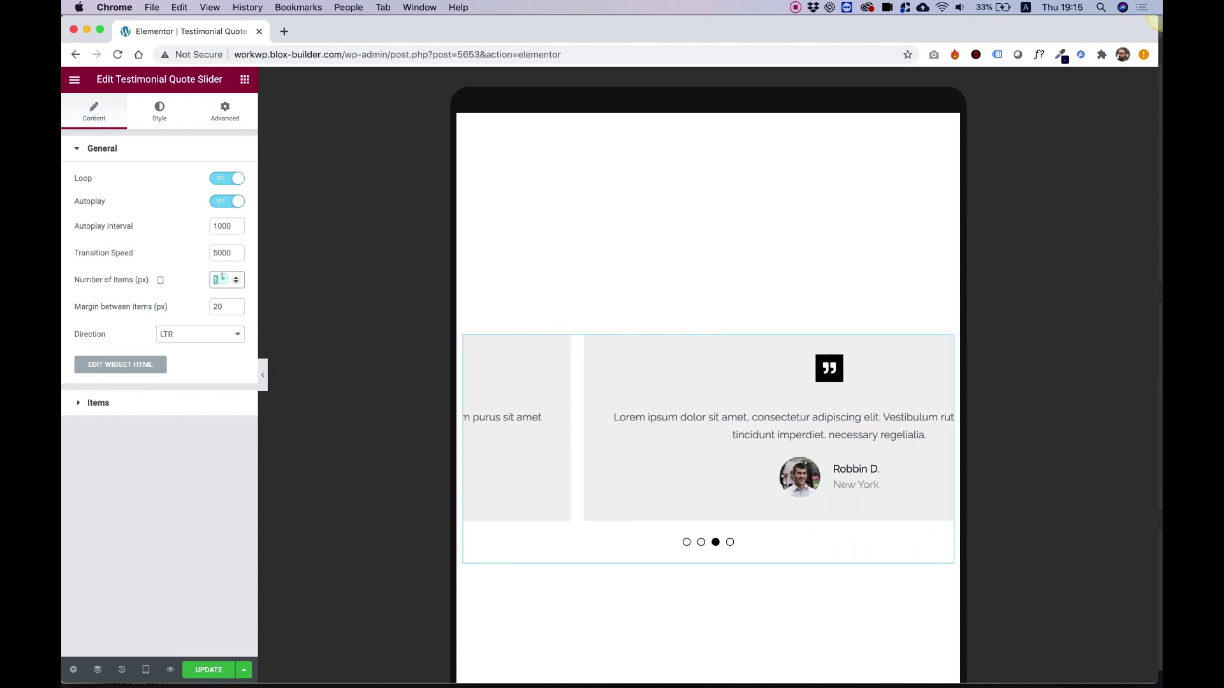
{"action": "key", "text": "BackSpace"}
{"action": "type", "text": "2"}
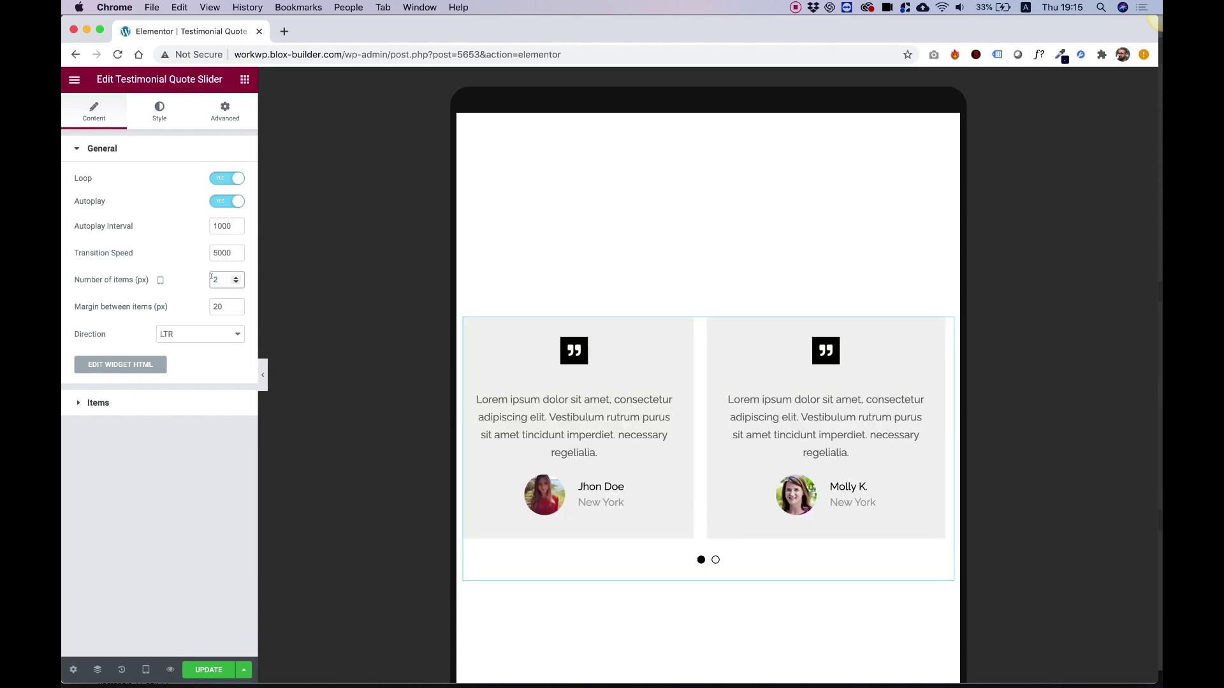
{"action": "left_click", "coordinate": [160, 263]}
Turn autoplay off and set the margin between items to 50.
{"action": "left_click", "coordinate": [226, 202]}
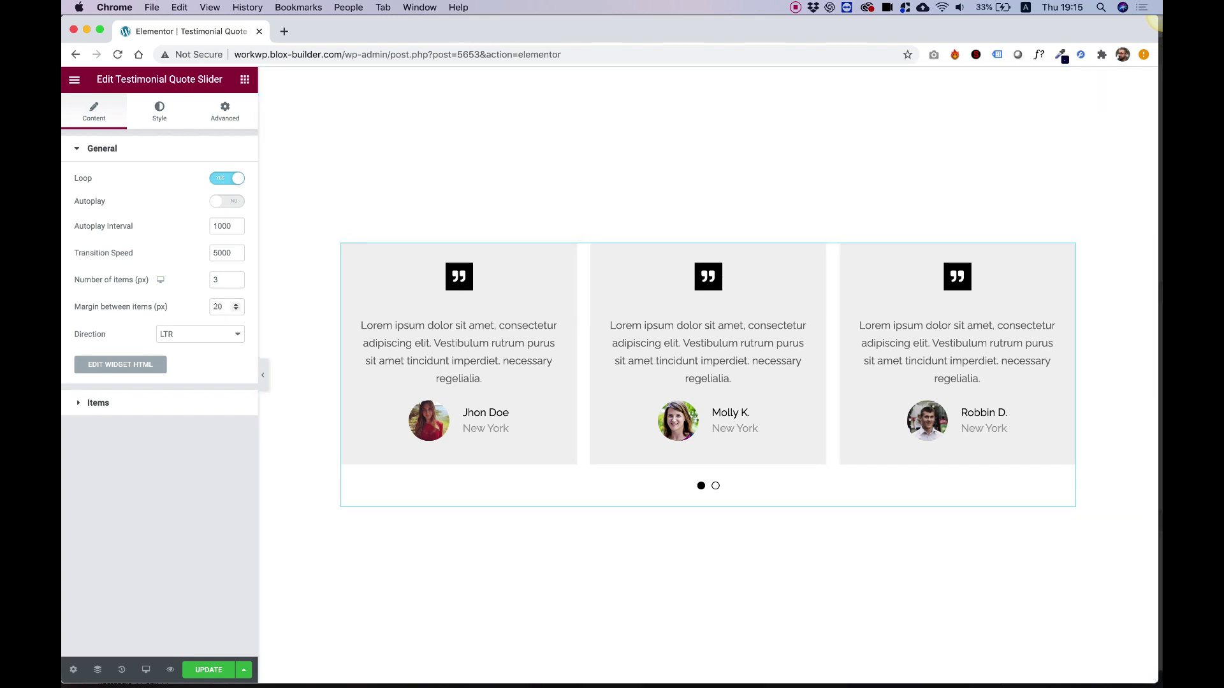
{"action": "left_click_drag", "start_coordinate": [236, 306], "coordinate": [206, 308]}
{"action": "type", "text": "5"}
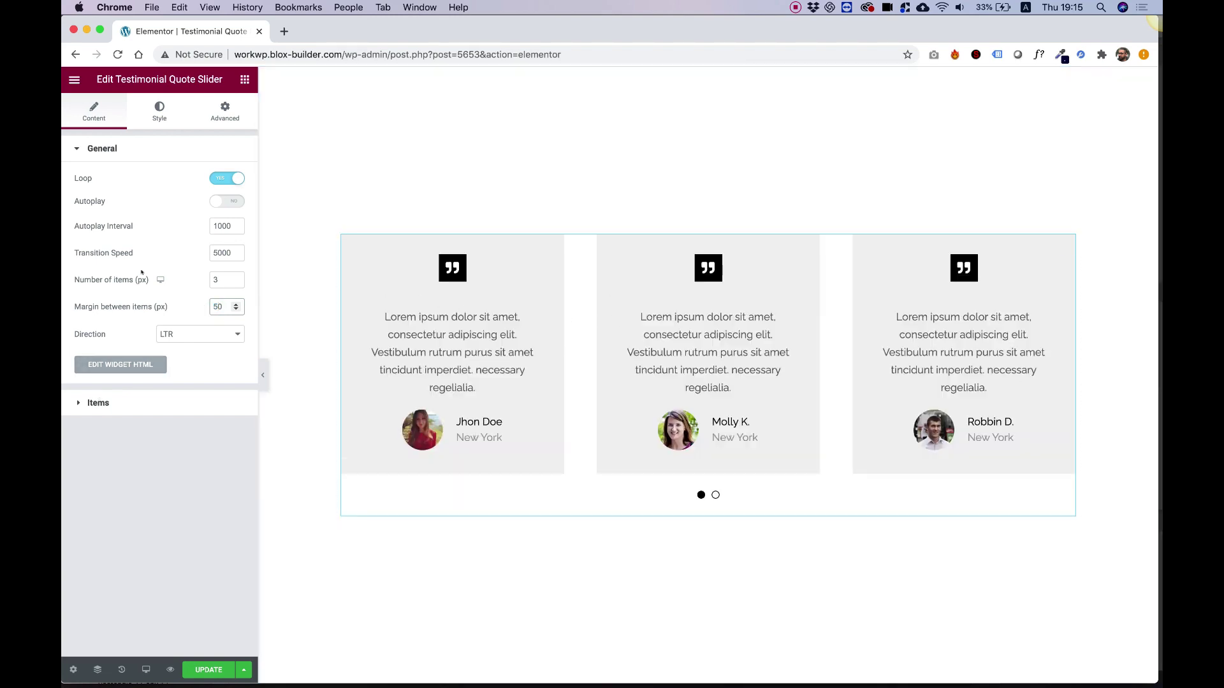
Expand the Items list and open the first testimonial's image, title, subtitle and content fields.
{"action": "left_click", "coordinate": [98, 402]}
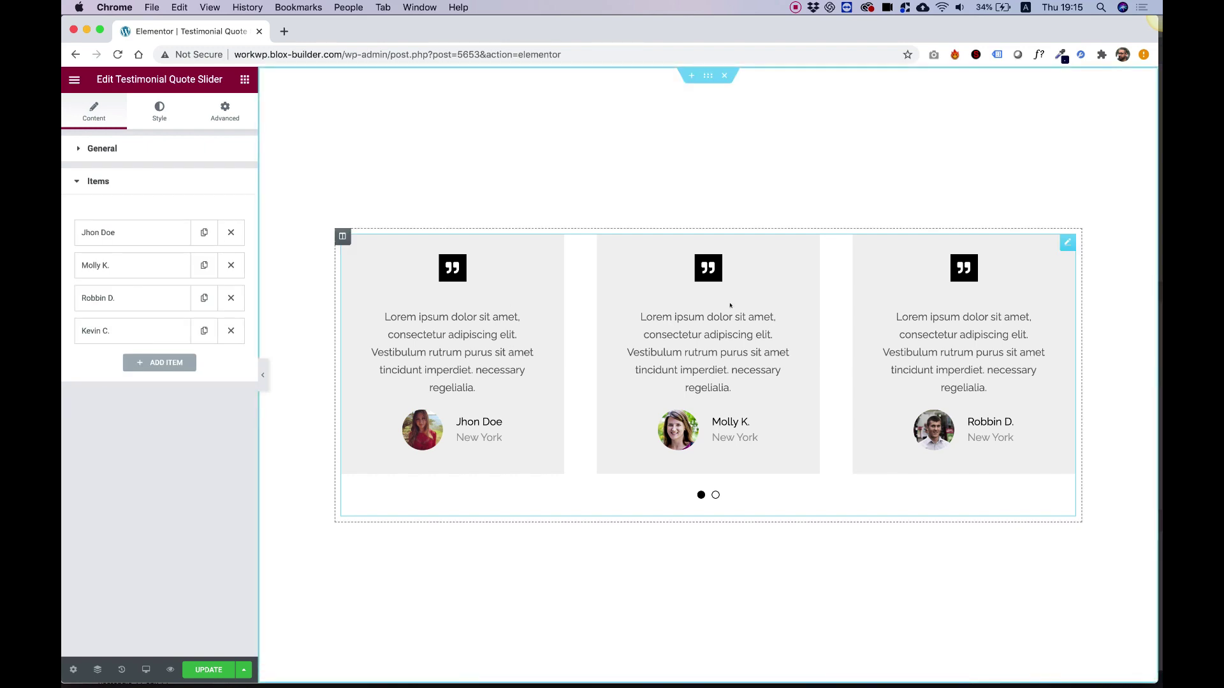
{"action": "left_click", "coordinate": [117, 232]}
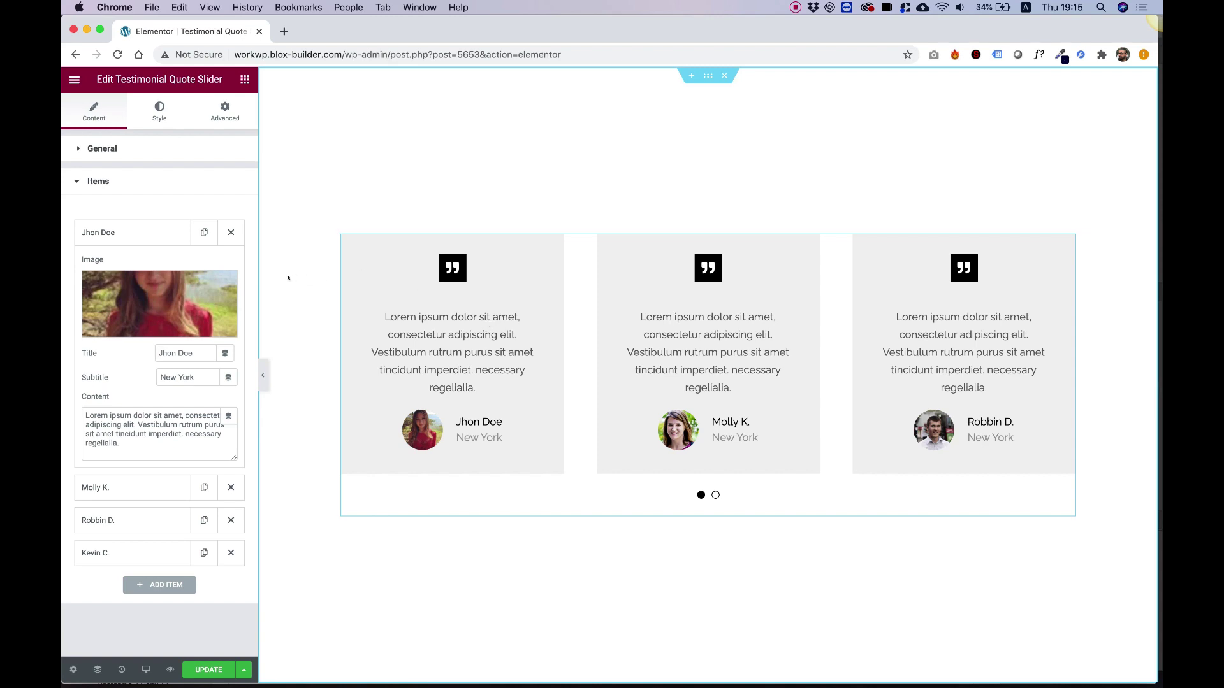
In the Style tab, change the slide background colour to light gray #ECECEC.
{"action": "left_click", "coordinate": [159, 115]}
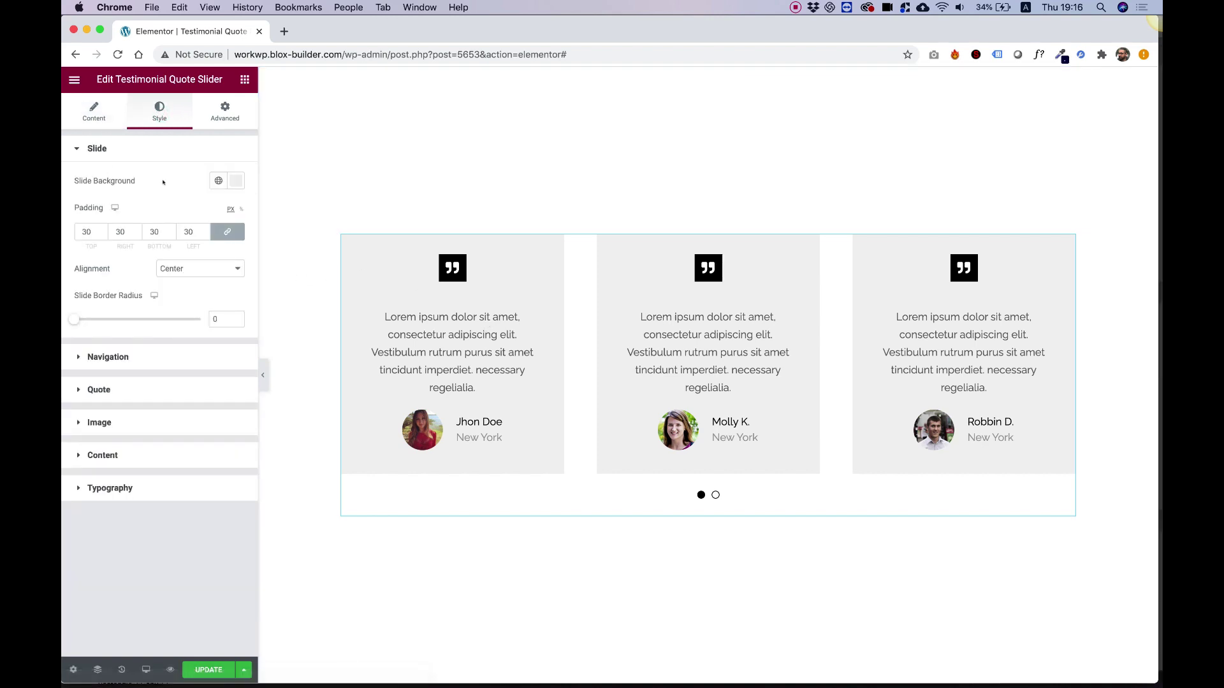
{"action": "left_click", "coordinate": [234, 181]}
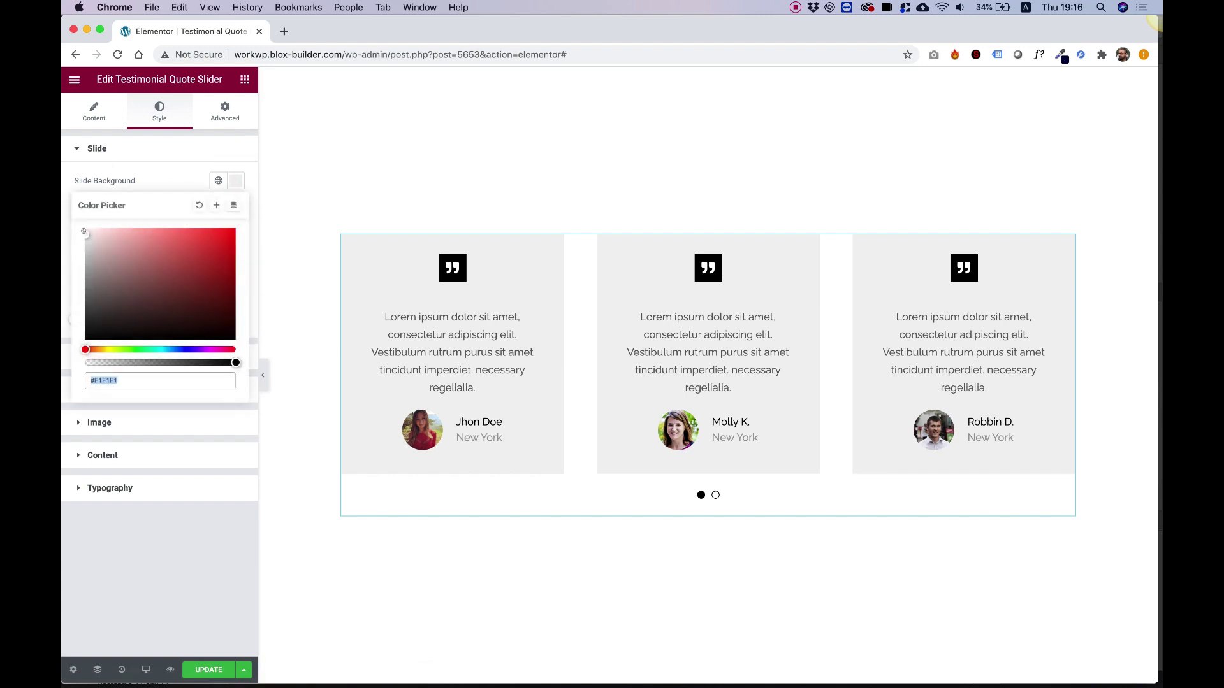
{"action": "left_click_drag", "start_coordinate": [83, 232], "coordinate": [81, 247]}
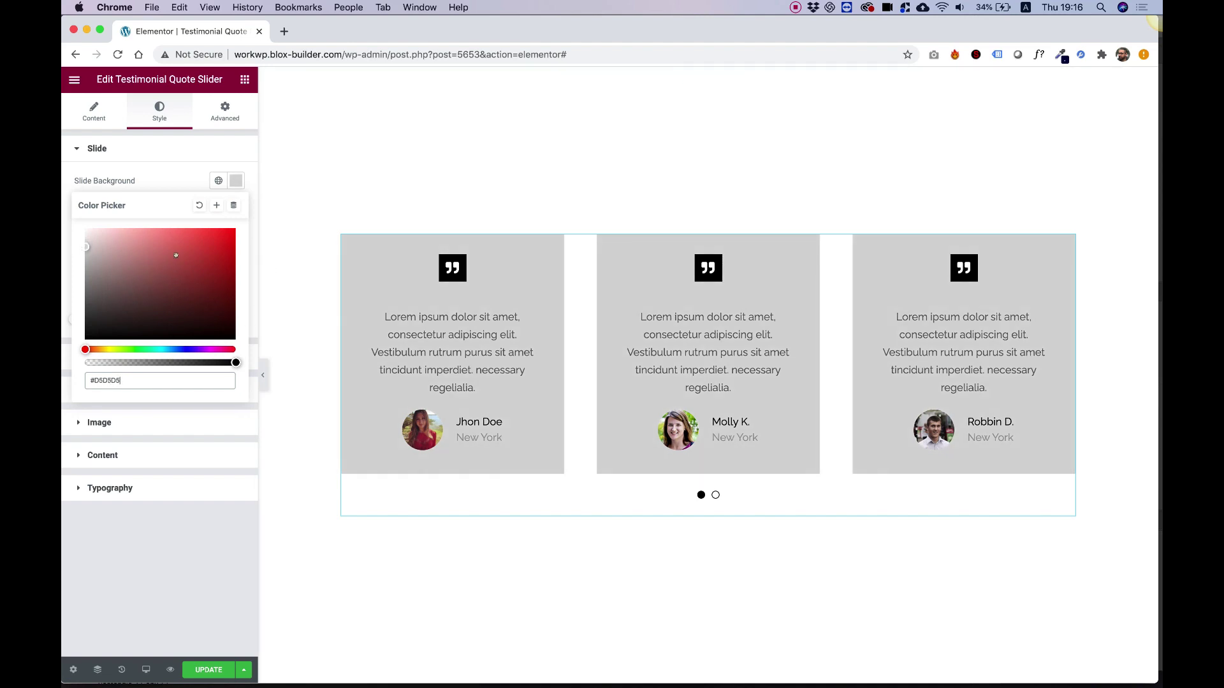
{"action": "left_click_drag", "start_coordinate": [107, 240], "coordinate": [82, 241]}
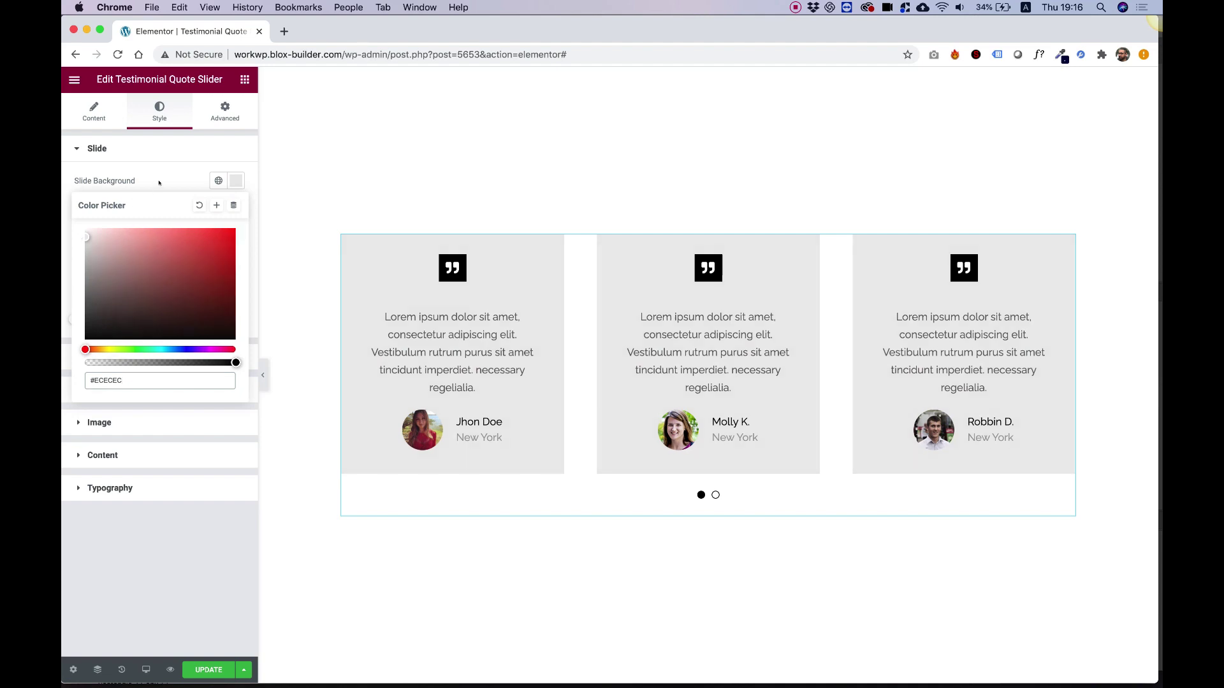
Give the slides 40 padding on right, bottom and left, with 0 on top.
{"action": "left_click", "coordinate": [160, 182]}
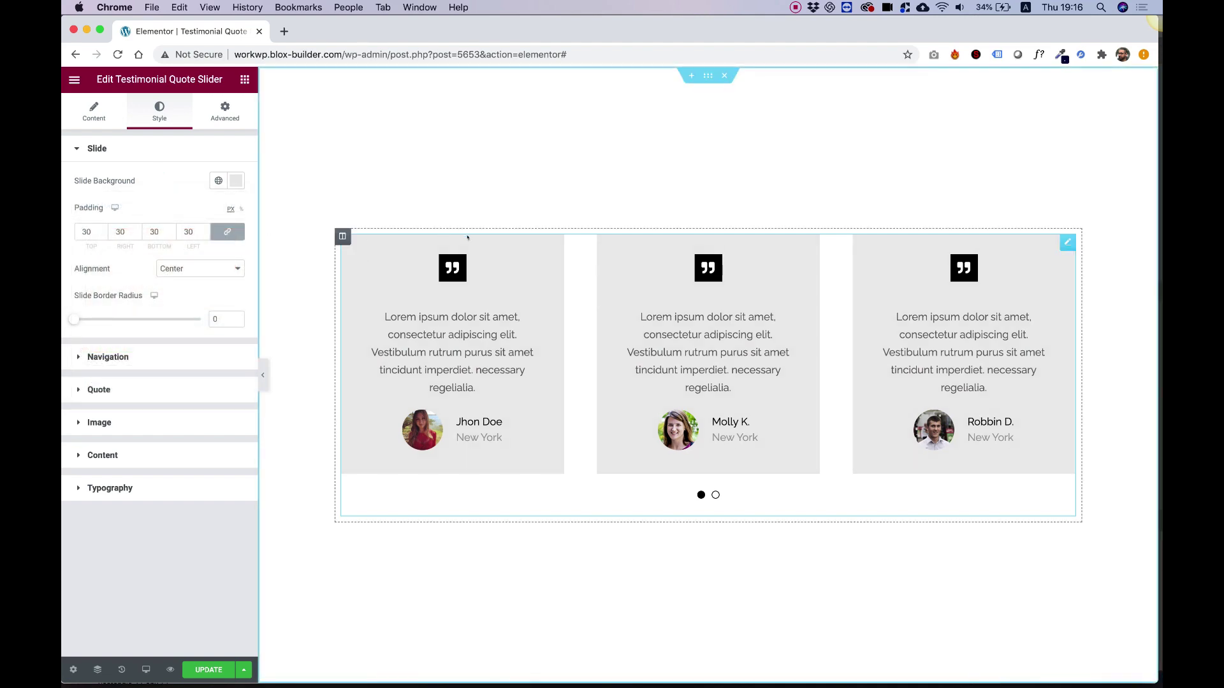
{"action": "double_click", "coordinate": [85, 231]}
{"action": "type", "text": "37"}
{"action": "key", "text": "Up"}
{"action": "key", "text": "Up"}
{"action": "key", "text": "Up"}
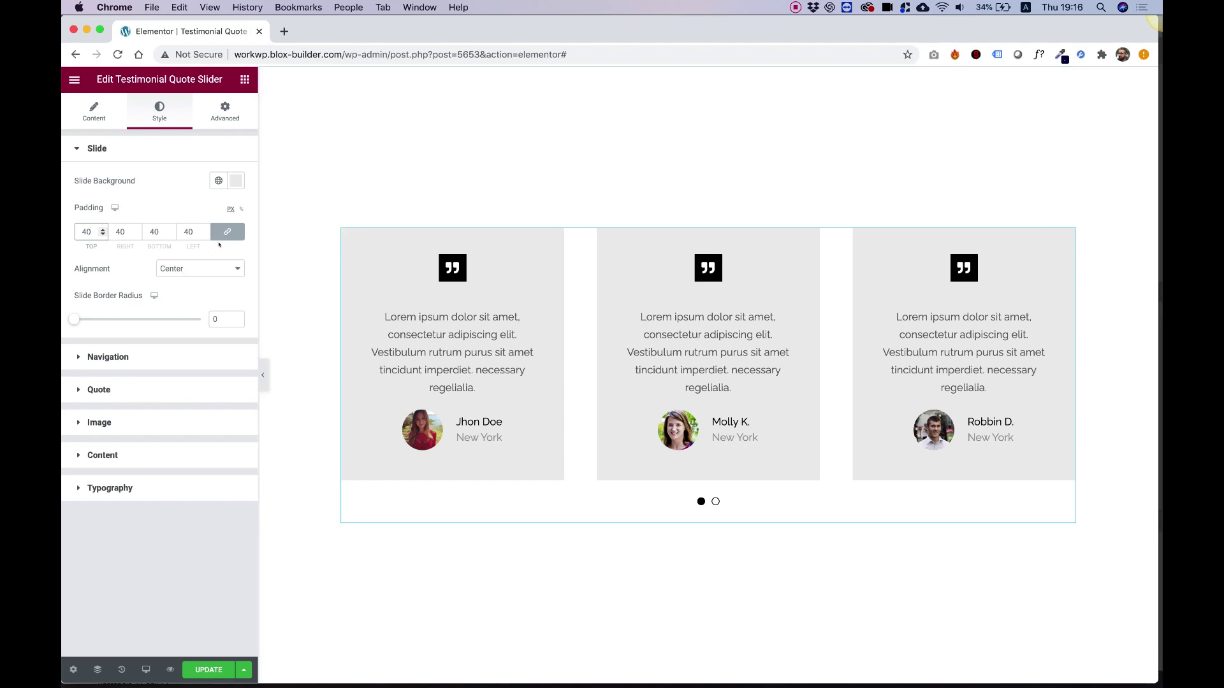
{"action": "left_click", "coordinate": [226, 232]}
{"action": "type", "text": "0"}
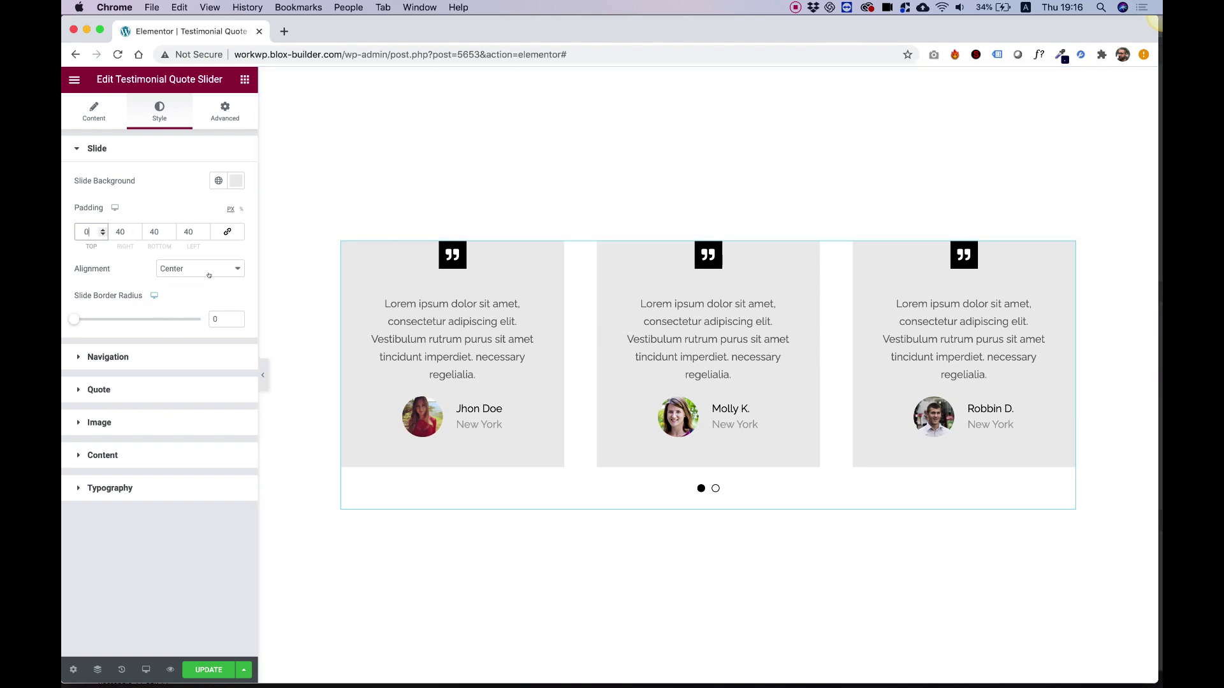
Left-align the slide content and expand the Navigation settings.
{"action": "left_click", "coordinate": [207, 274]}
{"action": "left_click", "coordinate": [193, 280]}
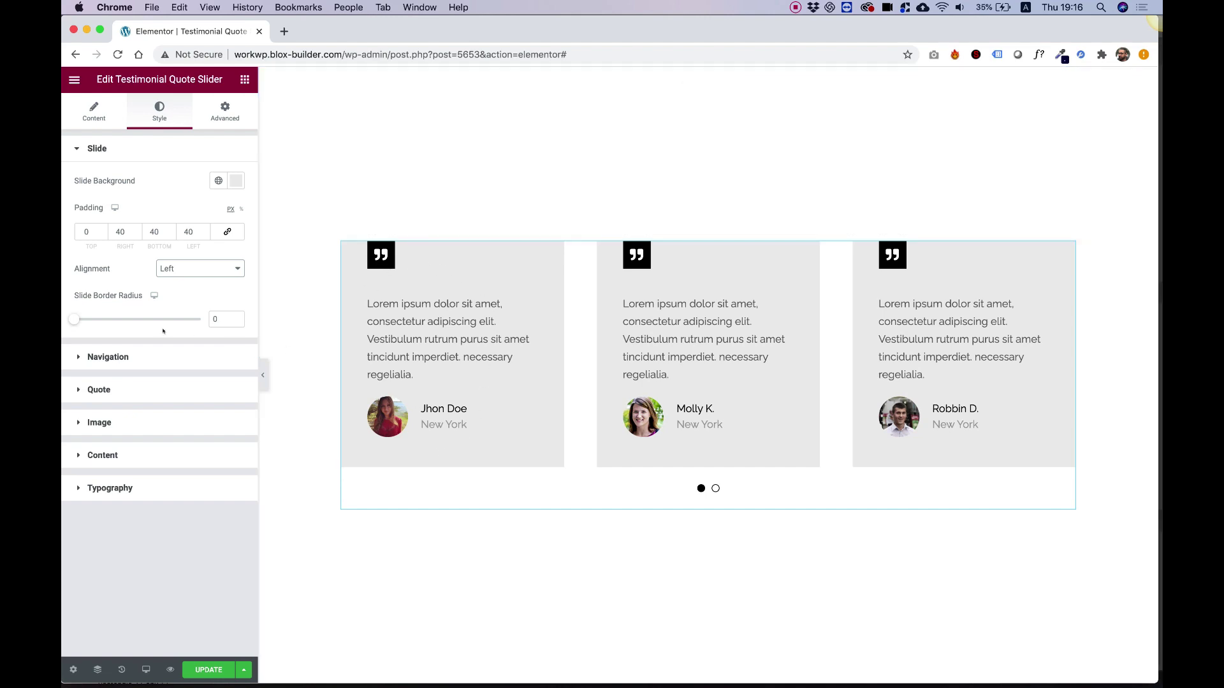
{"action": "left_click", "coordinate": [115, 355]}
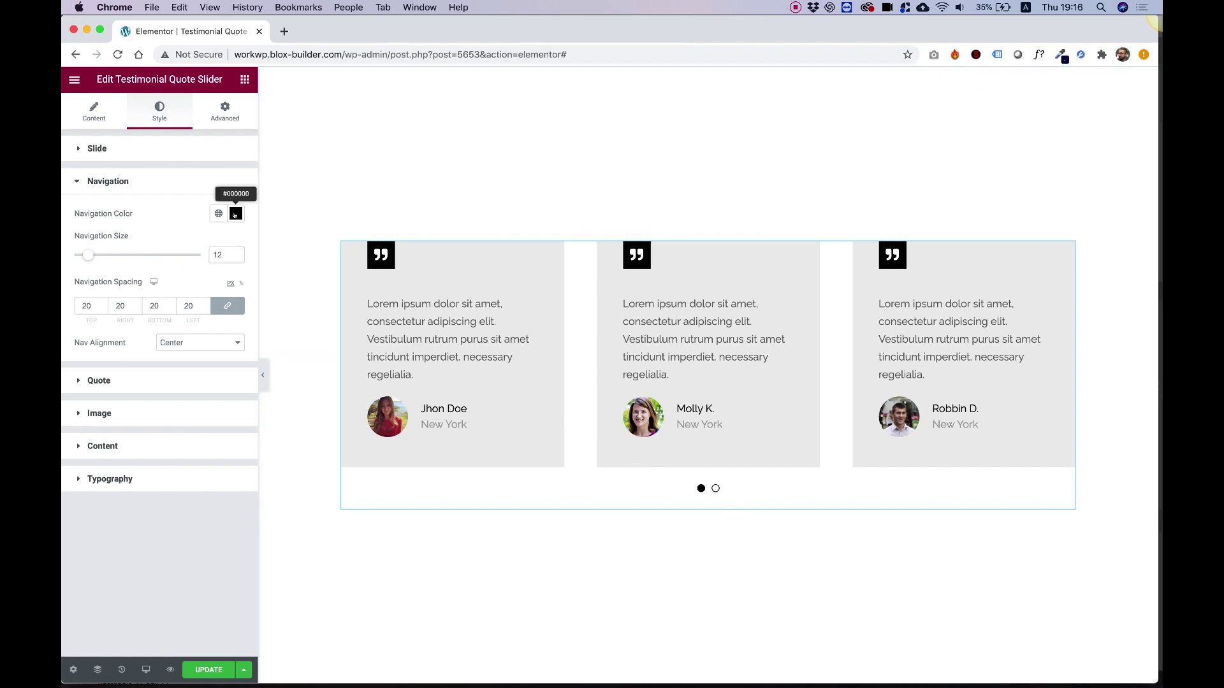
Color the navigation dots red and enlarge them to size 20.
{"action": "left_click", "coordinate": [235, 214]}
{"action": "left_click", "coordinate": [212, 265]}
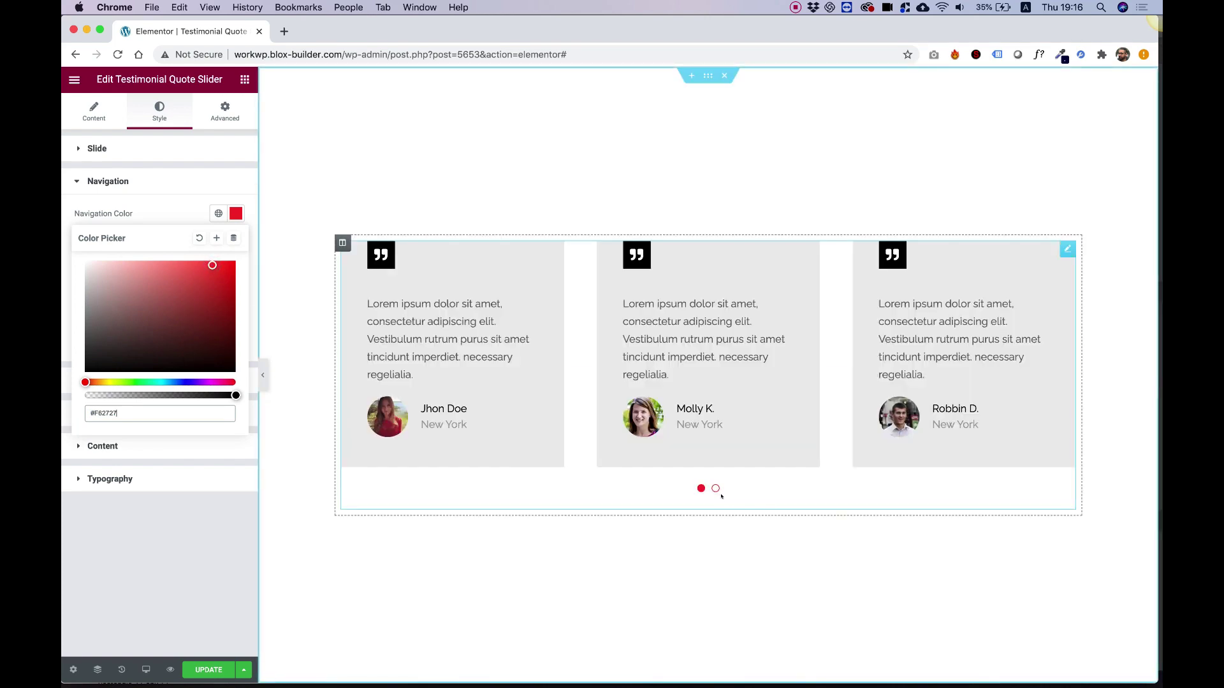
{"action": "left_click", "coordinate": [715, 489]}
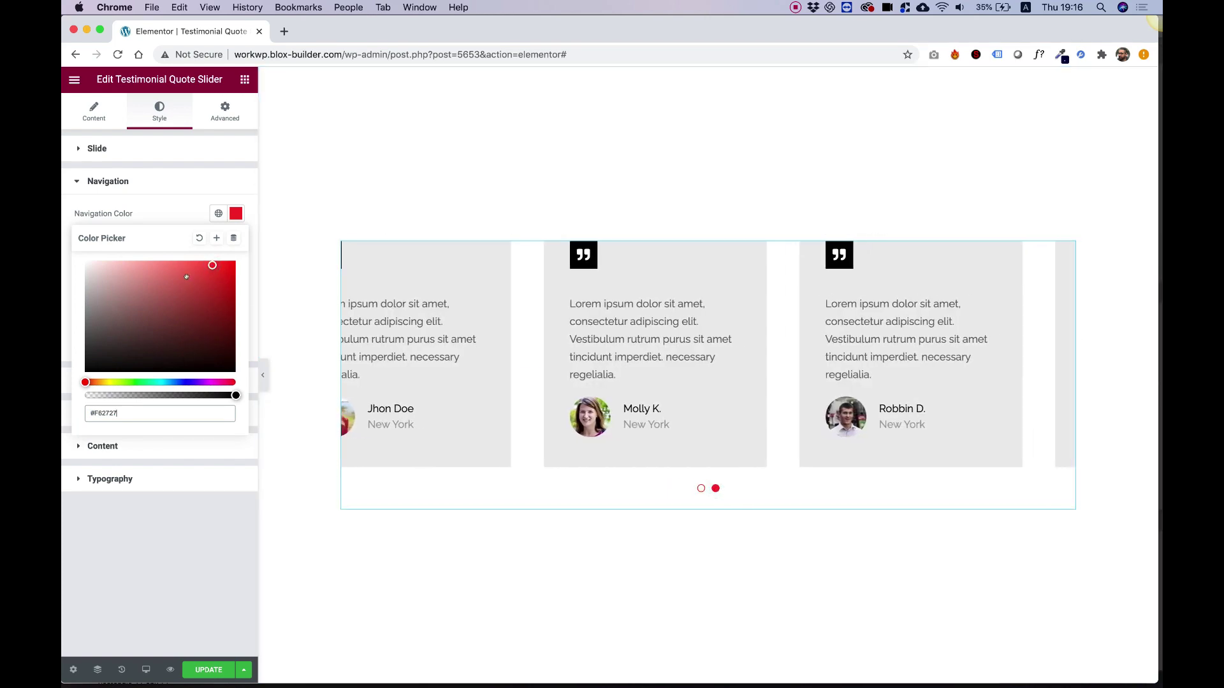
{"action": "left_click", "coordinate": [176, 209]}
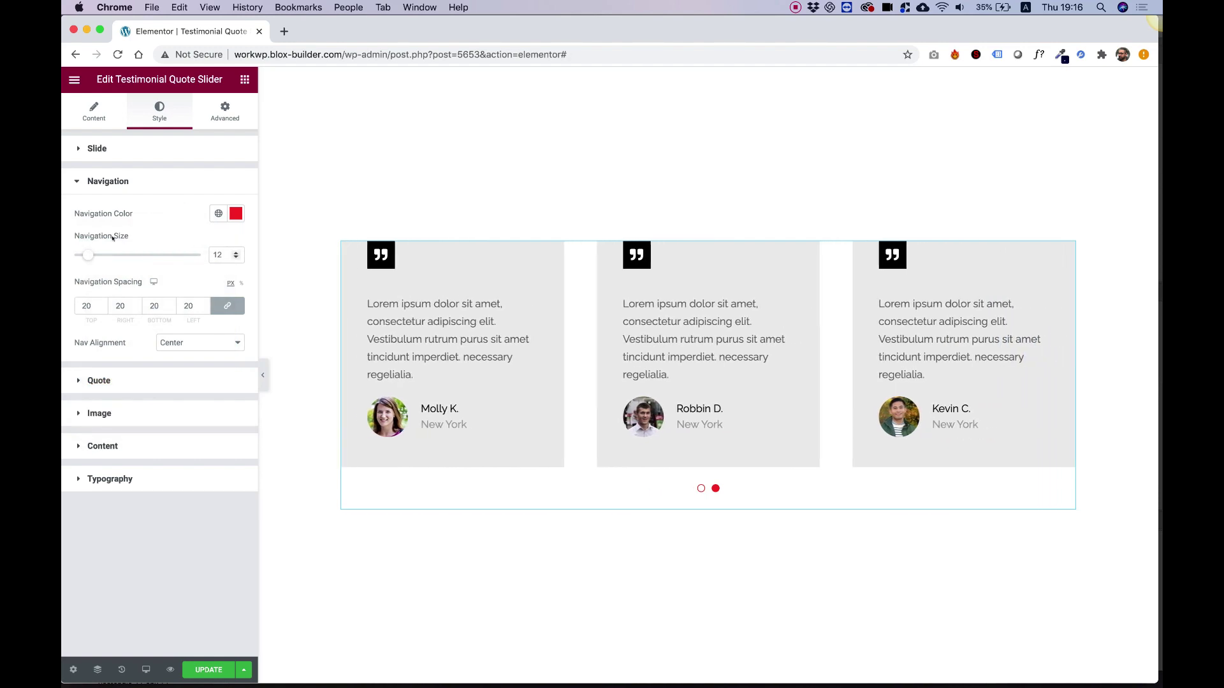
{"action": "left_click_drag", "start_coordinate": [82, 257], "coordinate": [95, 254]}
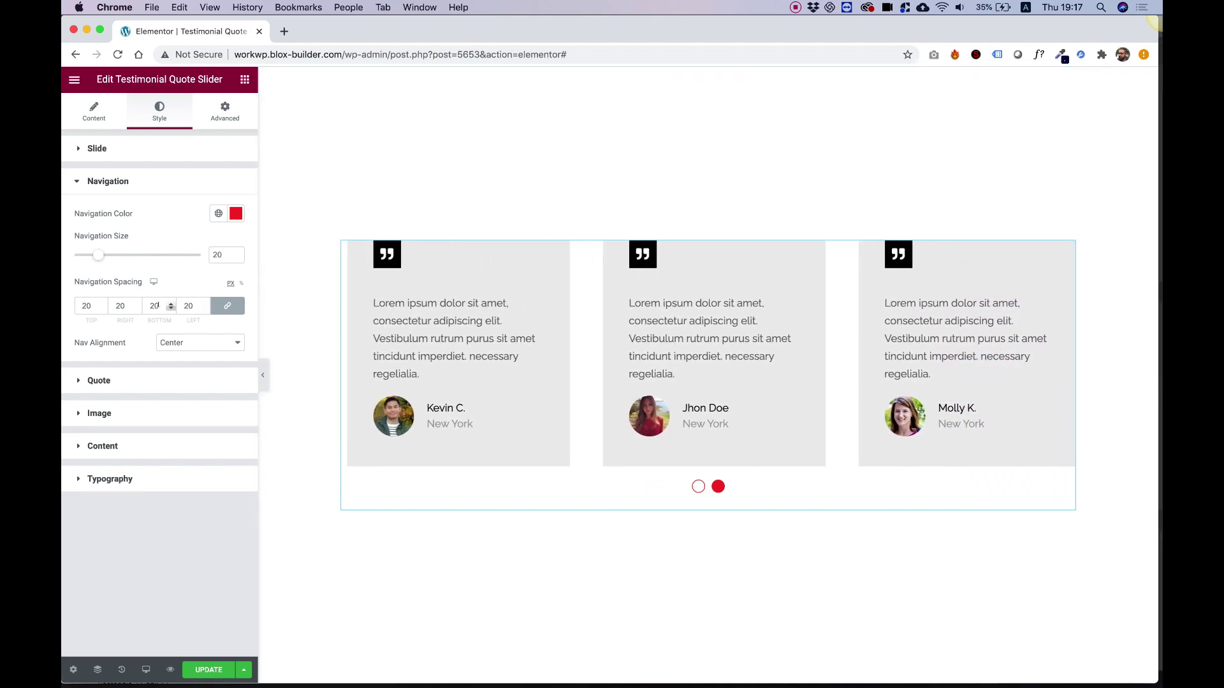
{"action": "scroll", "coordinate": [185, 300], "scroll_direction": "up", "scroll_amount": 16}
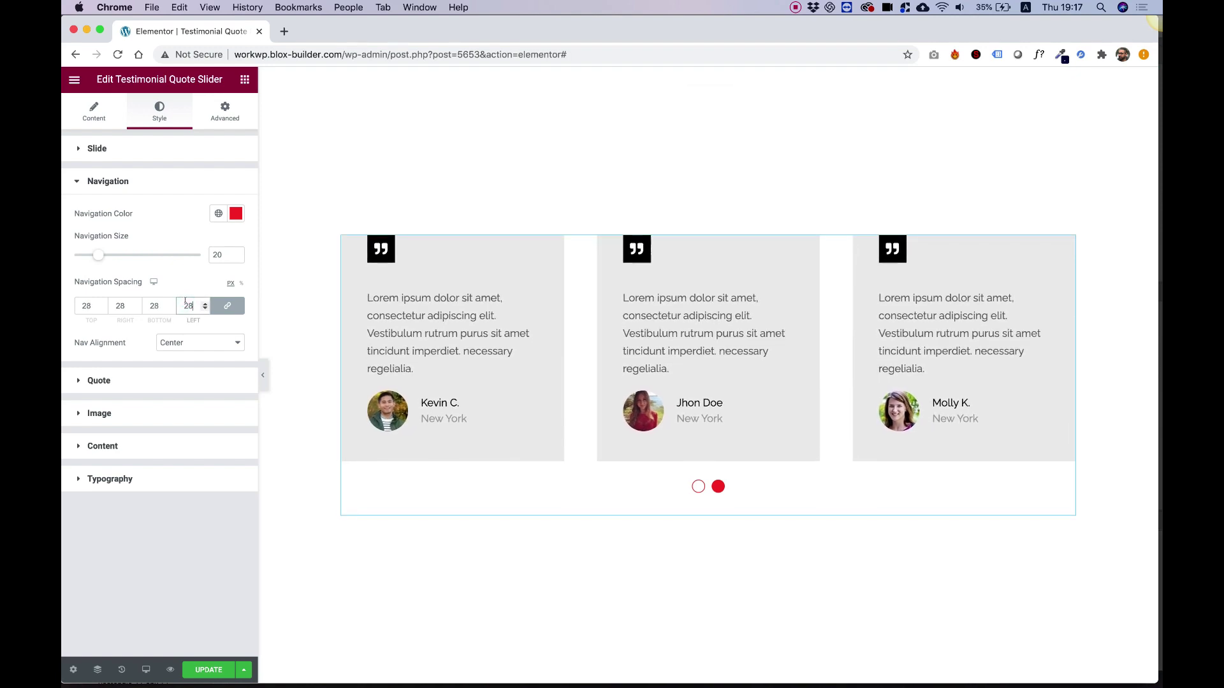
{"action": "scroll", "coordinate": [185, 300], "scroll_direction": "down", "scroll_amount": 5}
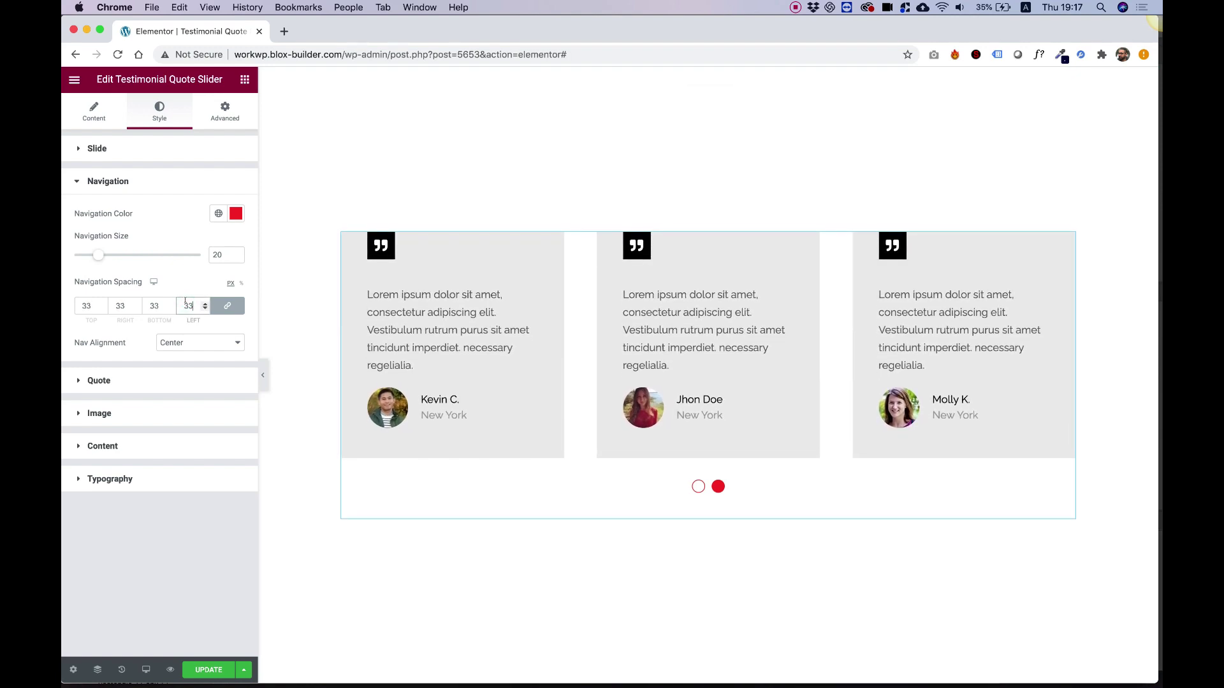
{"action": "scroll", "coordinate": [186, 301], "scroll_direction": "down", "scroll_amount": 1}
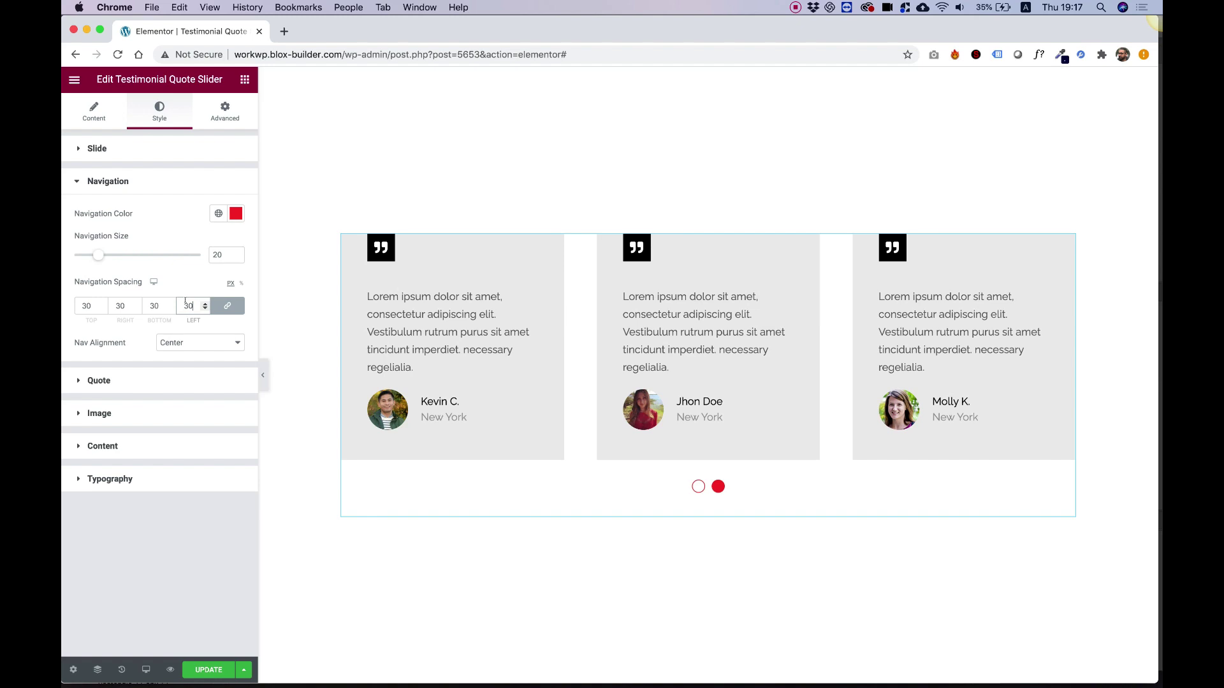
Try left-aligning the dots with the left spacing set to 0.
{"action": "left_click", "coordinate": [189, 346]}
{"action": "left_click", "coordinate": [181, 350]}
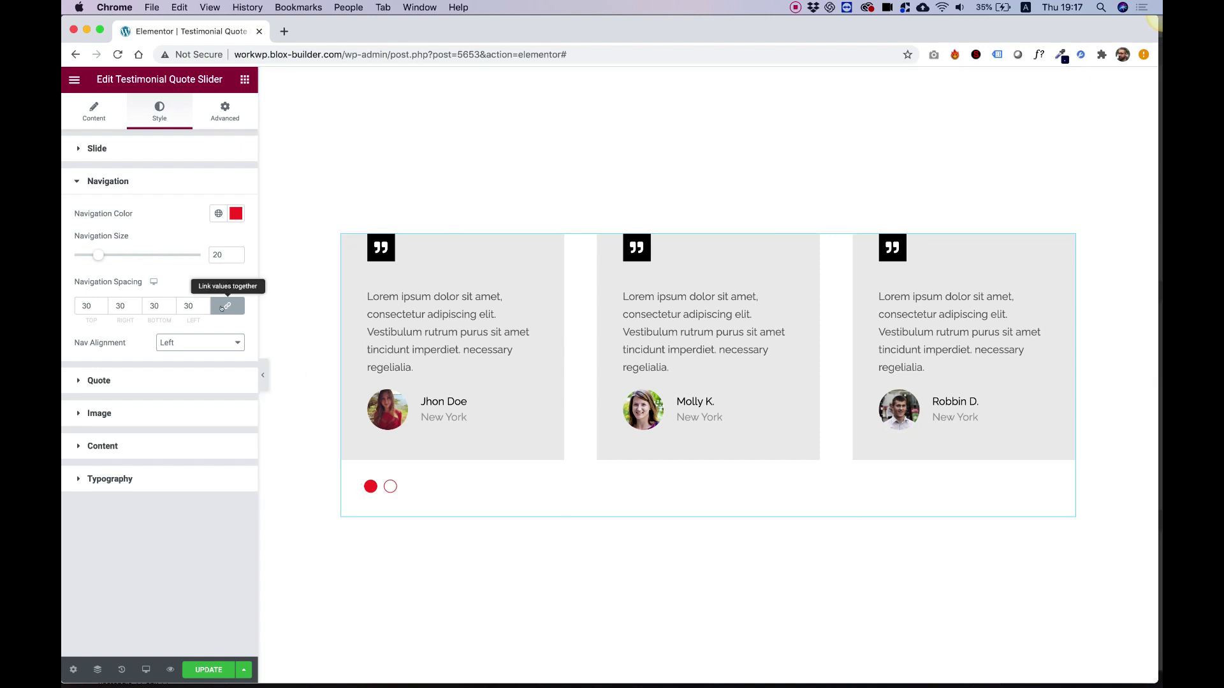
{"action": "left_click", "coordinate": [227, 306]}
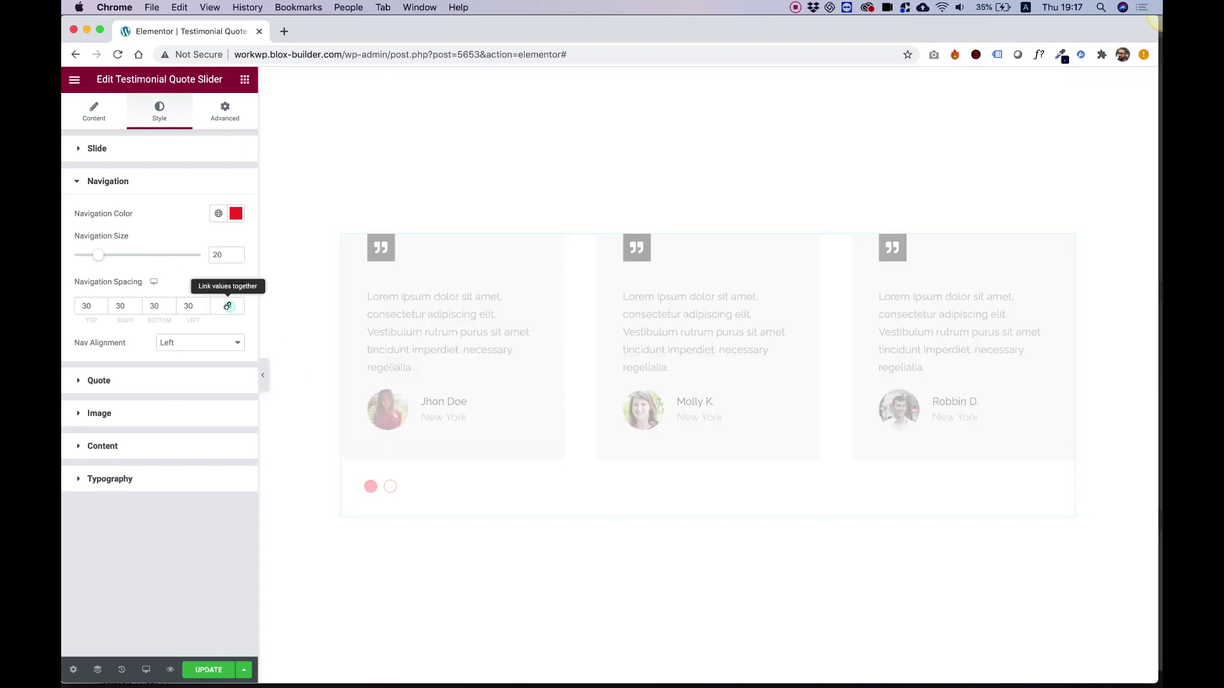
{"action": "double_click", "coordinate": [189, 306]}
{"action": "type", "text": "0"}
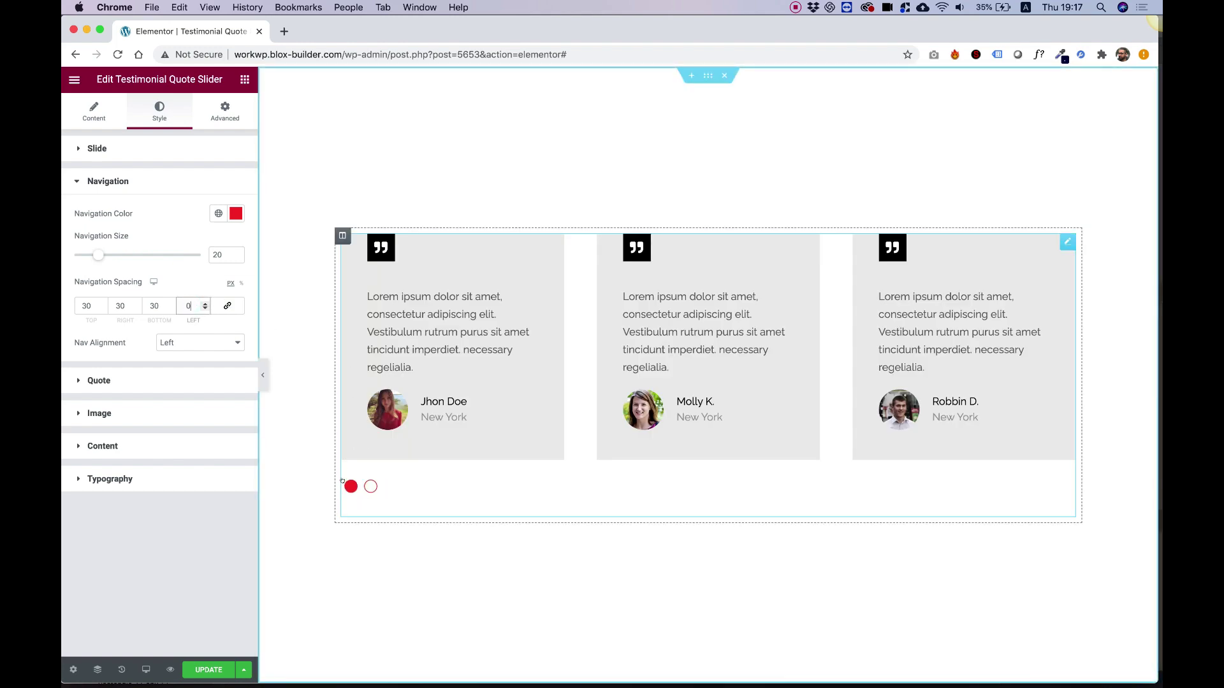
Re-centre the dots with 30 spacing on every side, size 14, gray #AEAEAE.
{"action": "left_click", "coordinate": [186, 342]}
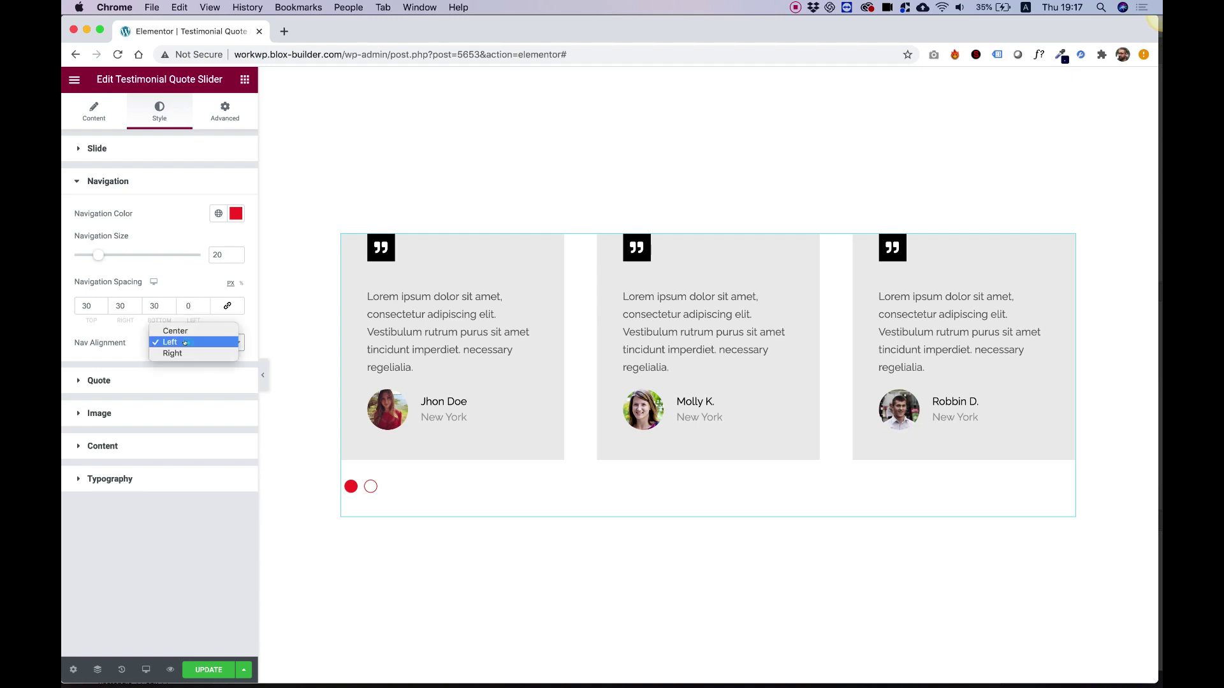
{"action": "left_click", "coordinate": [192, 329]}
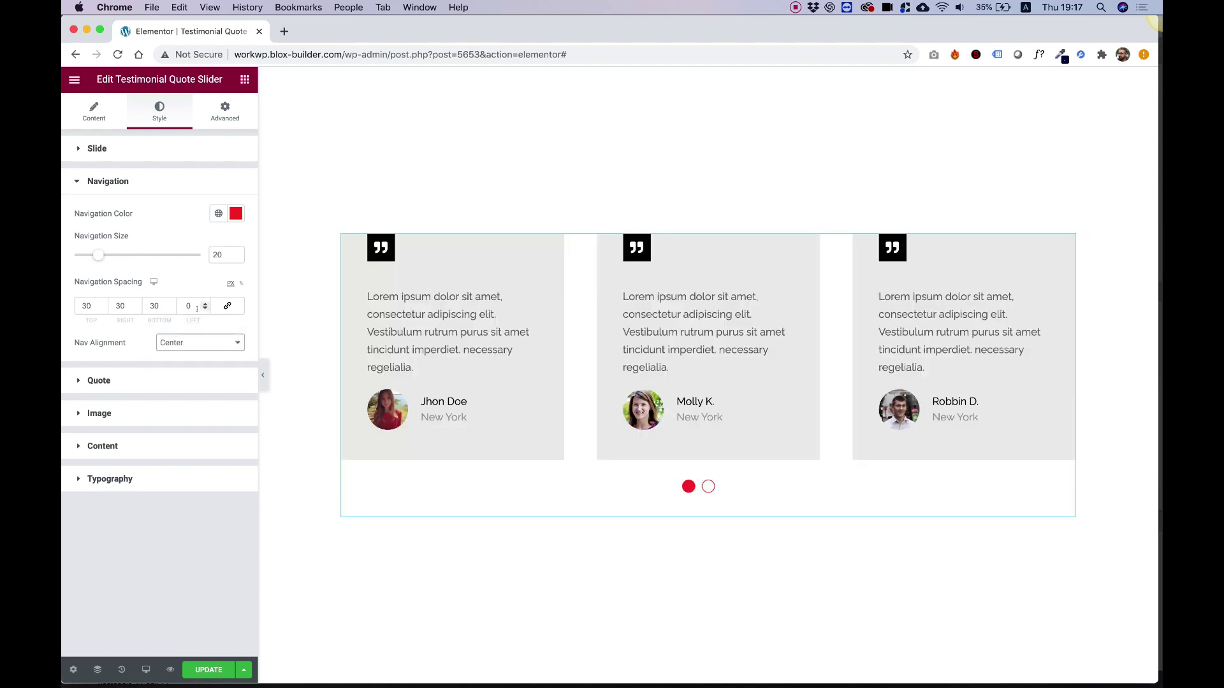
{"action": "left_click", "coordinate": [227, 306]}
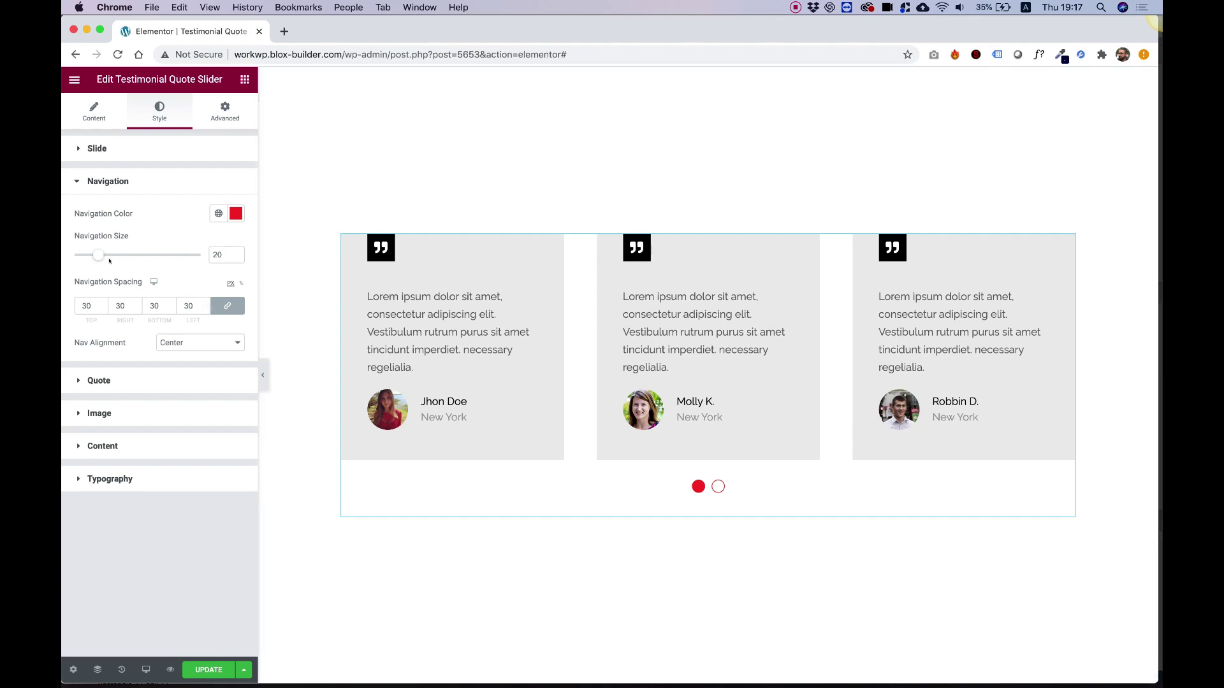
{"action": "mouse_move", "coordinate": [97, 256]}
{"action": "left_mouse_down"}
{"action": "mouse_move", "coordinate": [121, 289]}
{"action": "mouse_move", "coordinate": [81, 293]}
{"action": "left_mouse_up"}
{"action": "left_click", "coordinate": [236, 213]}
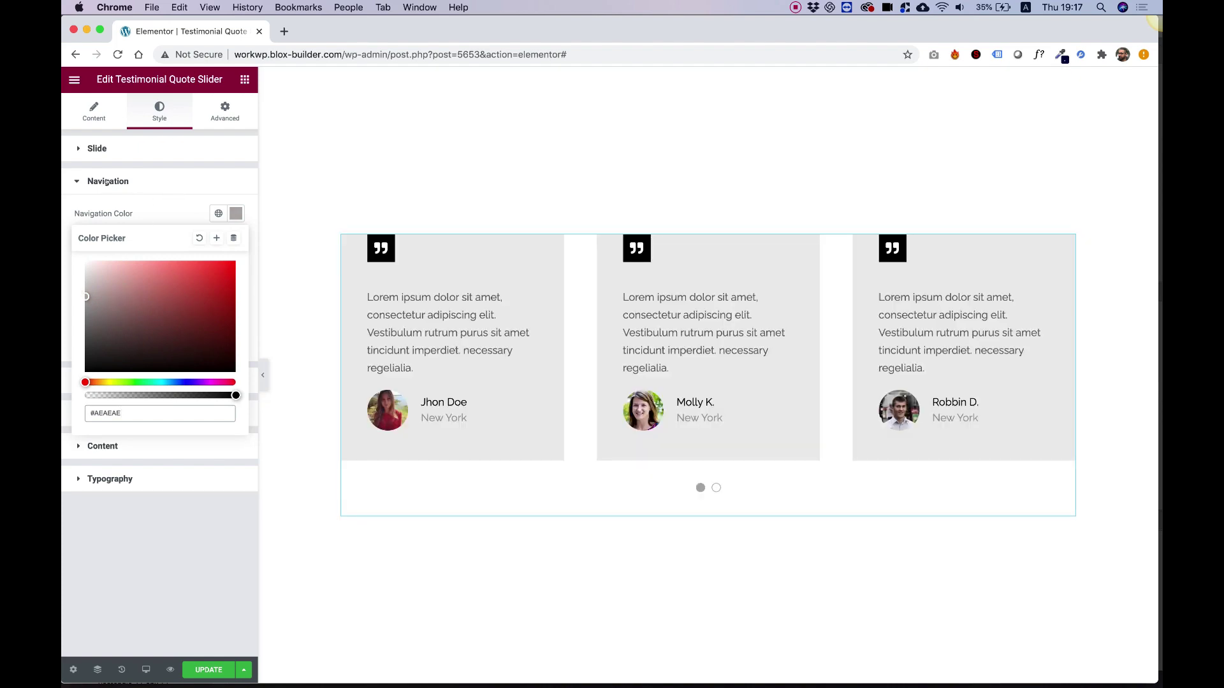
{"action": "left_click", "coordinate": [107, 186]}
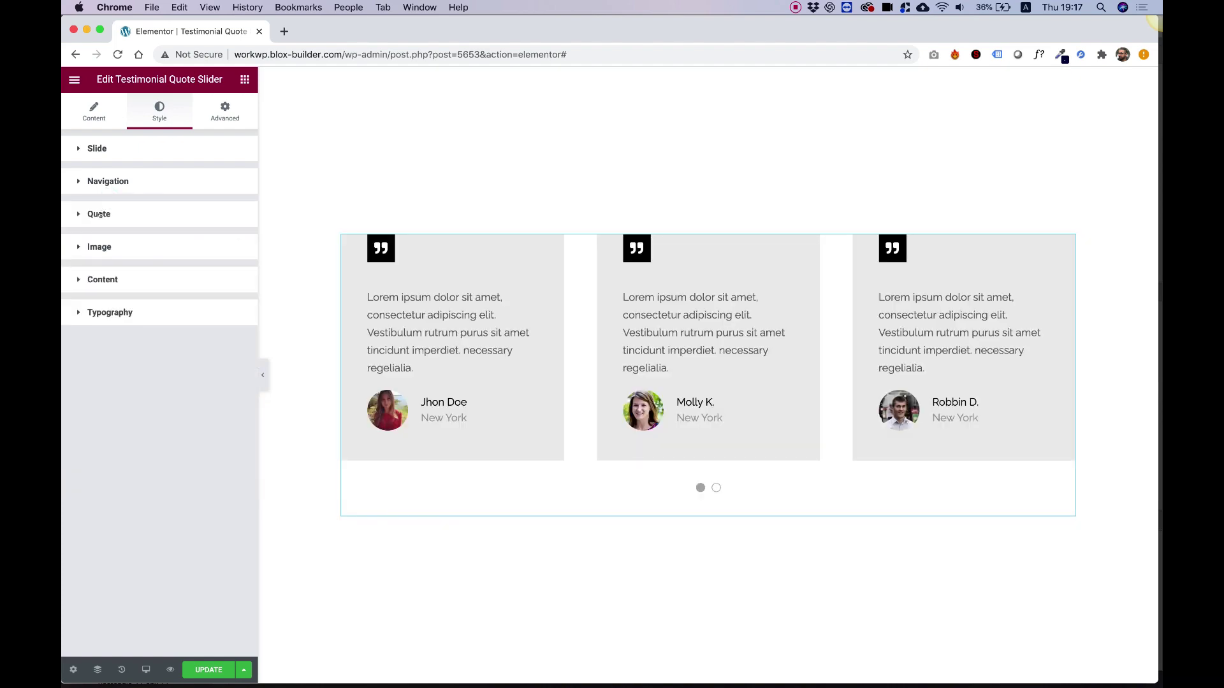
Enlarge the quote icon boxes to 54 and give them a purple background.
{"action": "left_click", "coordinate": [100, 215]}
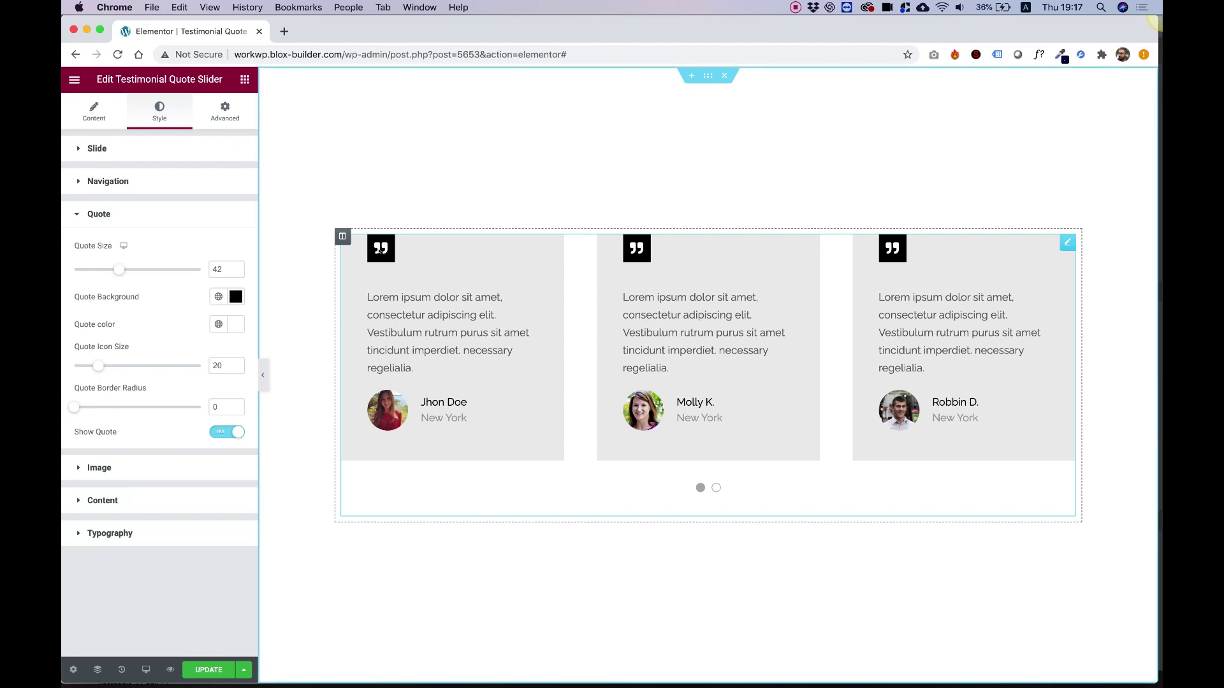
{"action": "left_click_drag", "start_coordinate": [118, 269], "coordinate": [135, 269]}
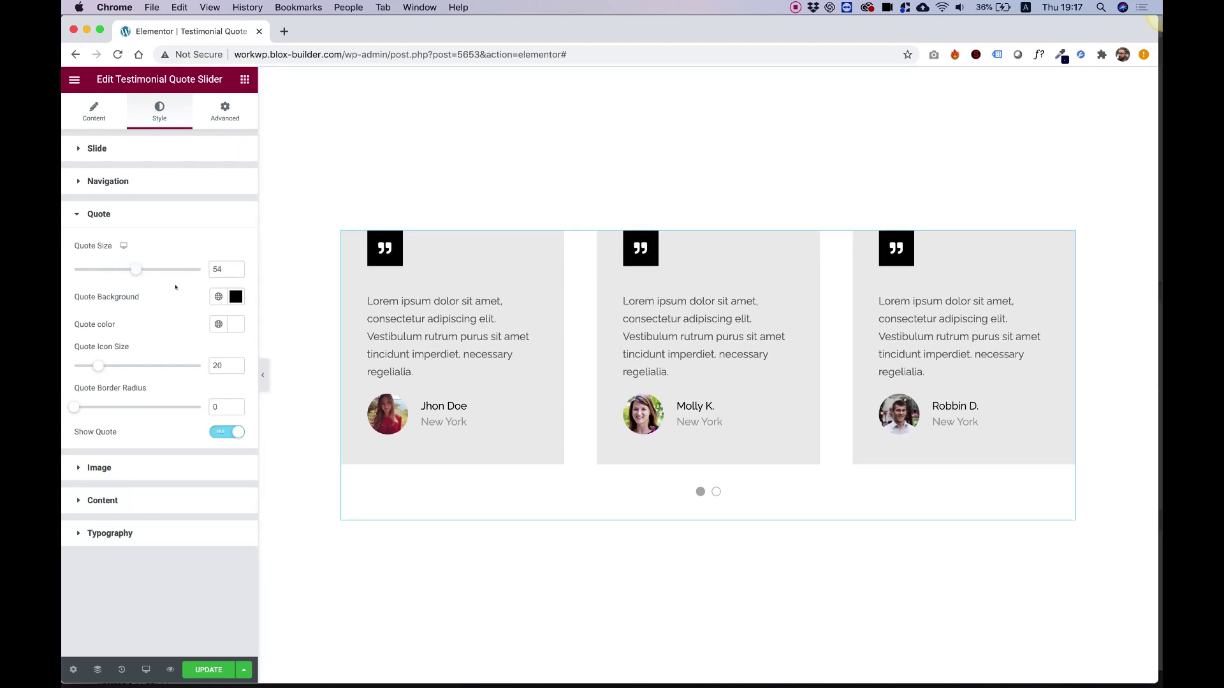
{"action": "left_click", "coordinate": [236, 296]}
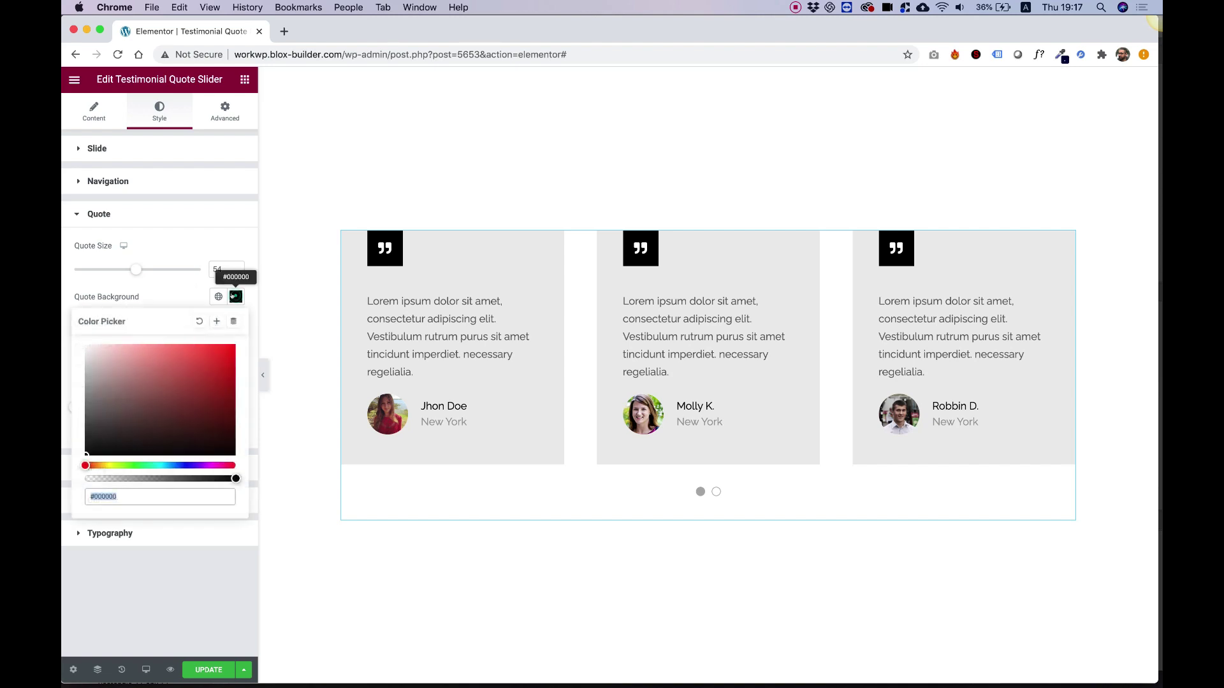
{"action": "left_click", "coordinate": [197, 465]}
{"action": "left_click", "coordinate": [203, 360]}
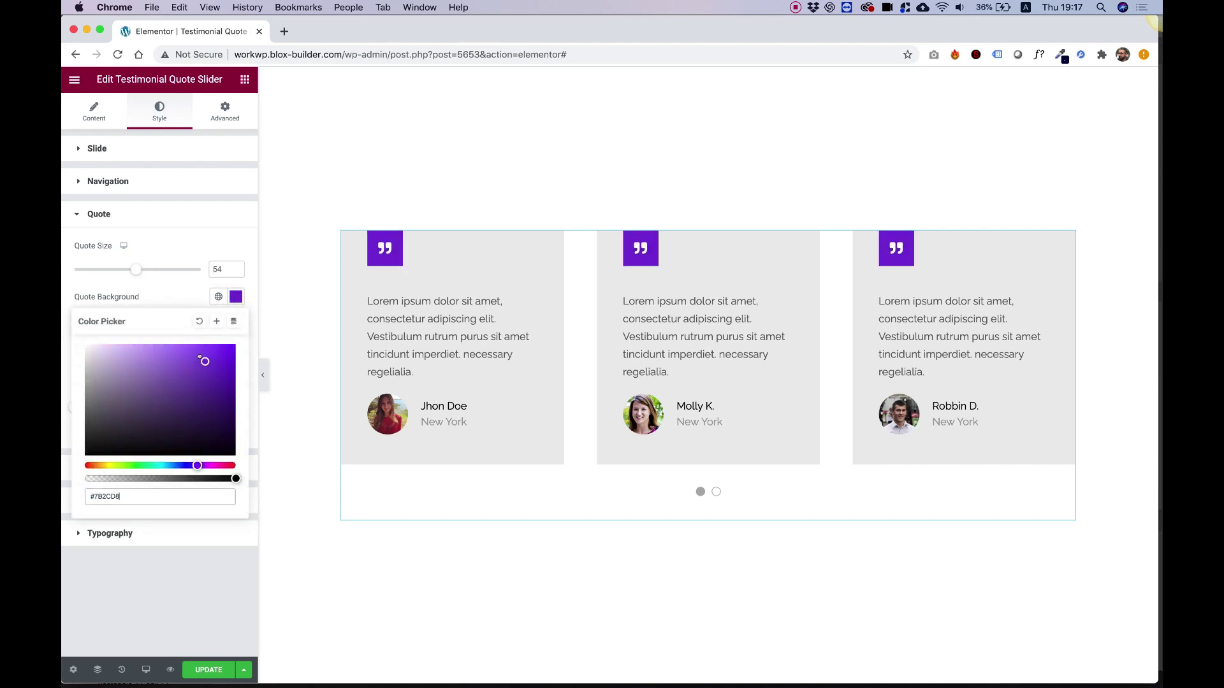
{"action": "left_click", "coordinate": [186, 250]}
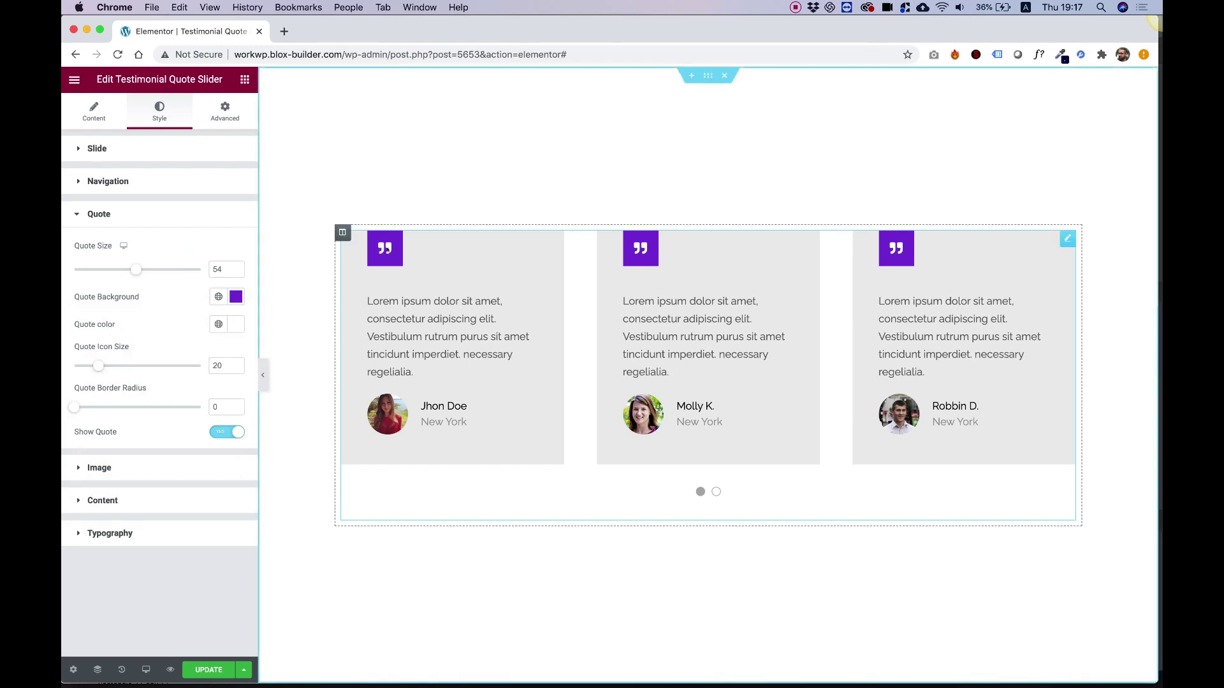
Make the quote marks bright yellow and slightly smaller, rounding the badges into circles (radius 96).
{"action": "left_click", "coordinate": [235, 324]}
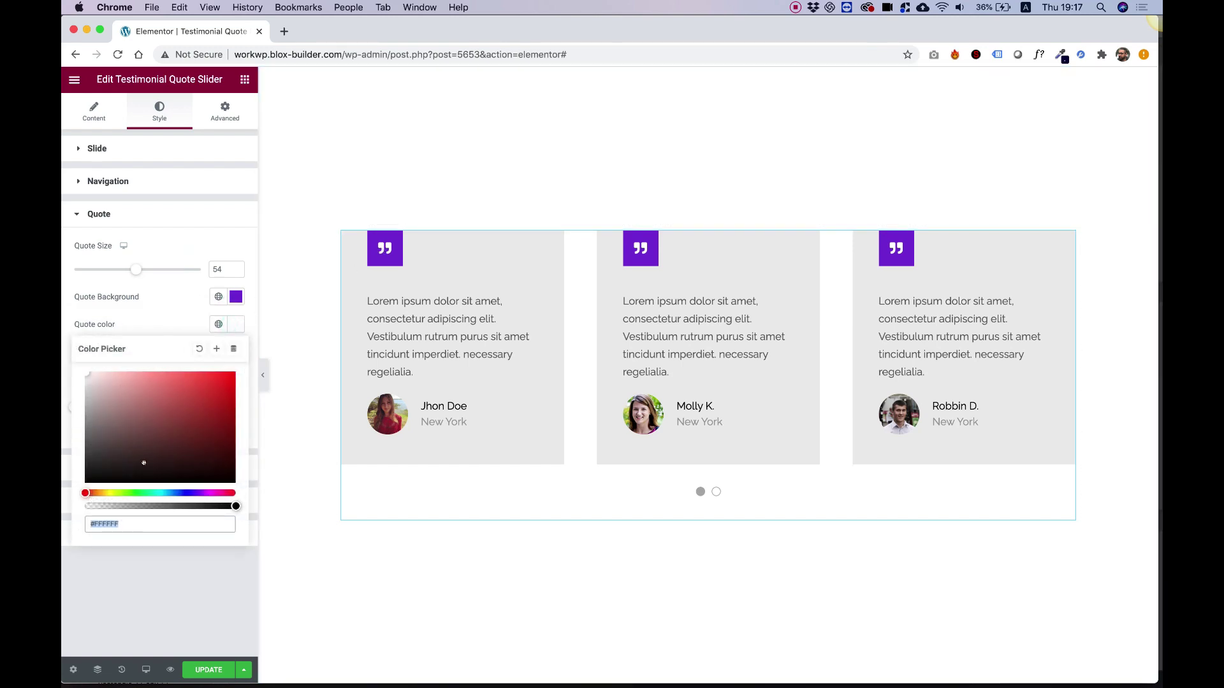
{"action": "left_click", "coordinate": [106, 491]}
{"action": "left_click_drag", "start_coordinate": [128, 401], "coordinate": [234, 373]}
{"action": "left_click", "coordinate": [236, 325]}
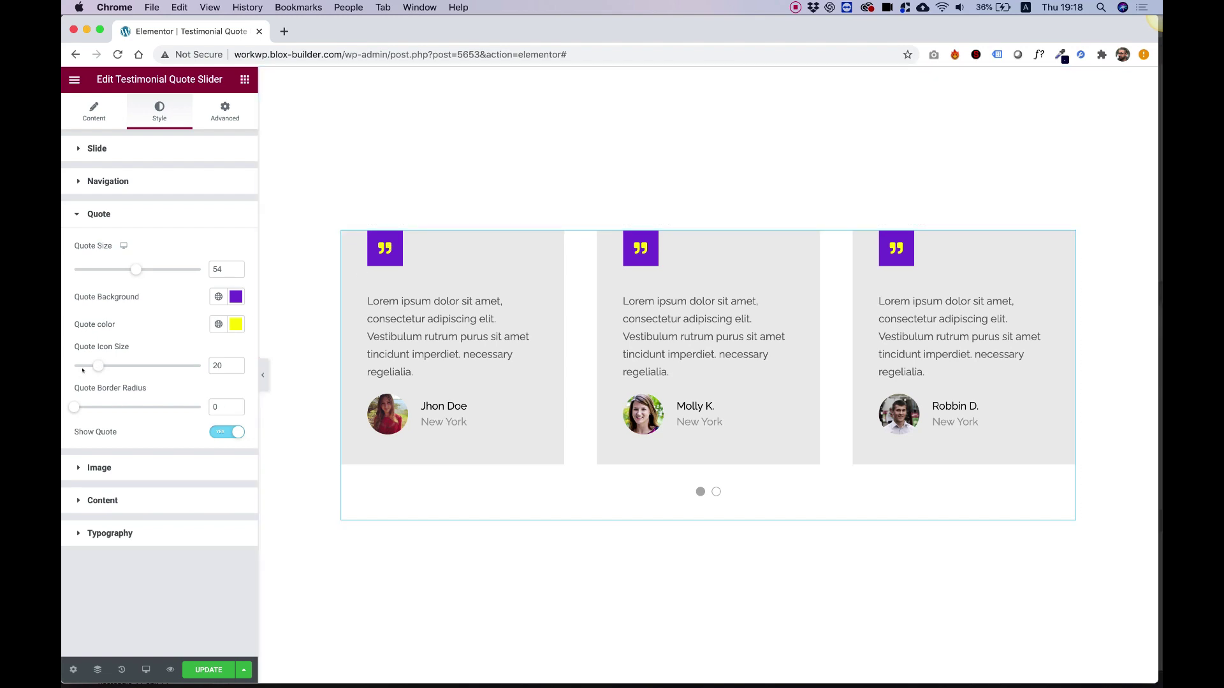
{"action": "mouse_move", "coordinate": [97, 365]}
{"action": "left_mouse_down"}
{"action": "mouse_move", "coordinate": [109, 366]}
{"action": "mouse_move", "coordinate": [86, 365]}
{"action": "mouse_move", "coordinate": [96, 365]}
{"action": "left_mouse_up"}
{"action": "left_click_drag", "start_coordinate": [70, 406], "coordinate": [194, 400]}
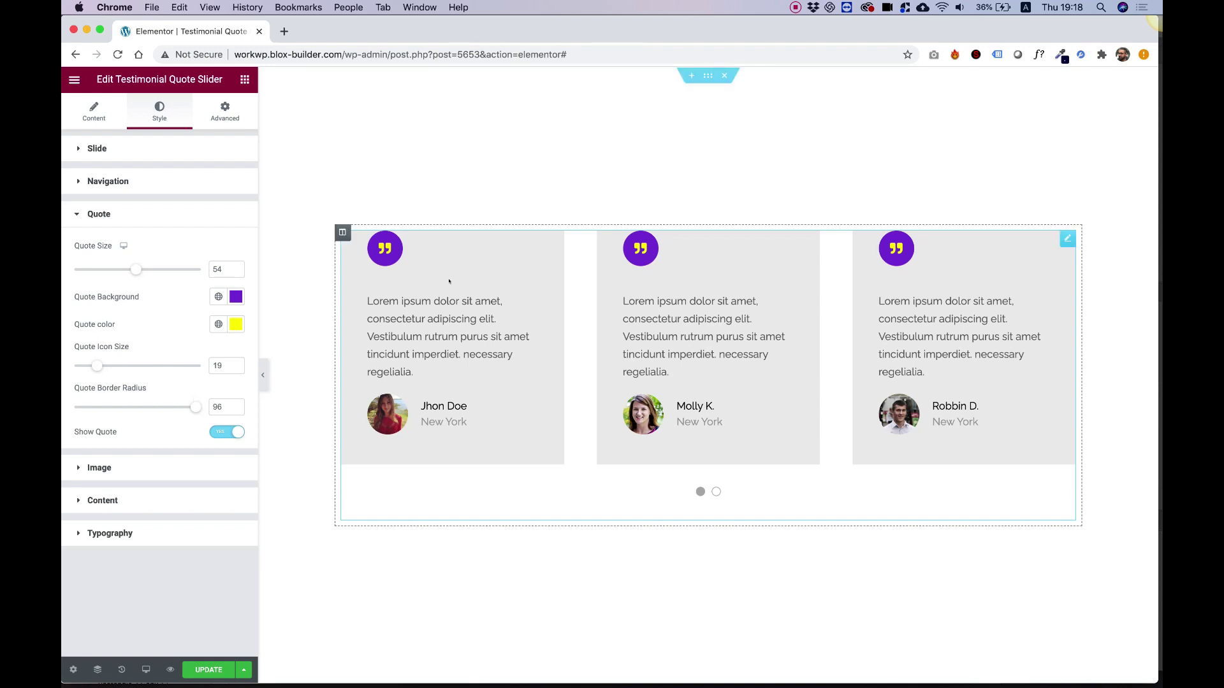
Set the slides' top padding to 40.
{"action": "left_click", "coordinate": [92, 146]}
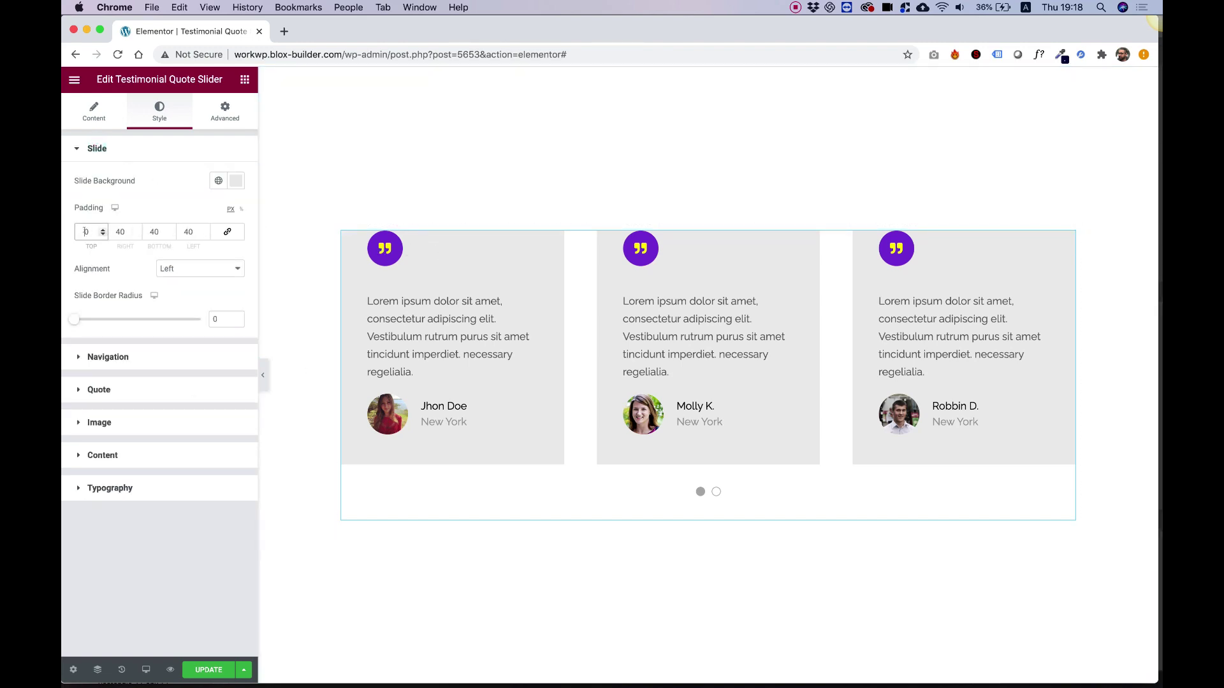
{"action": "left_click", "coordinate": [86, 232]}
{"action": "type", "text": "40"}
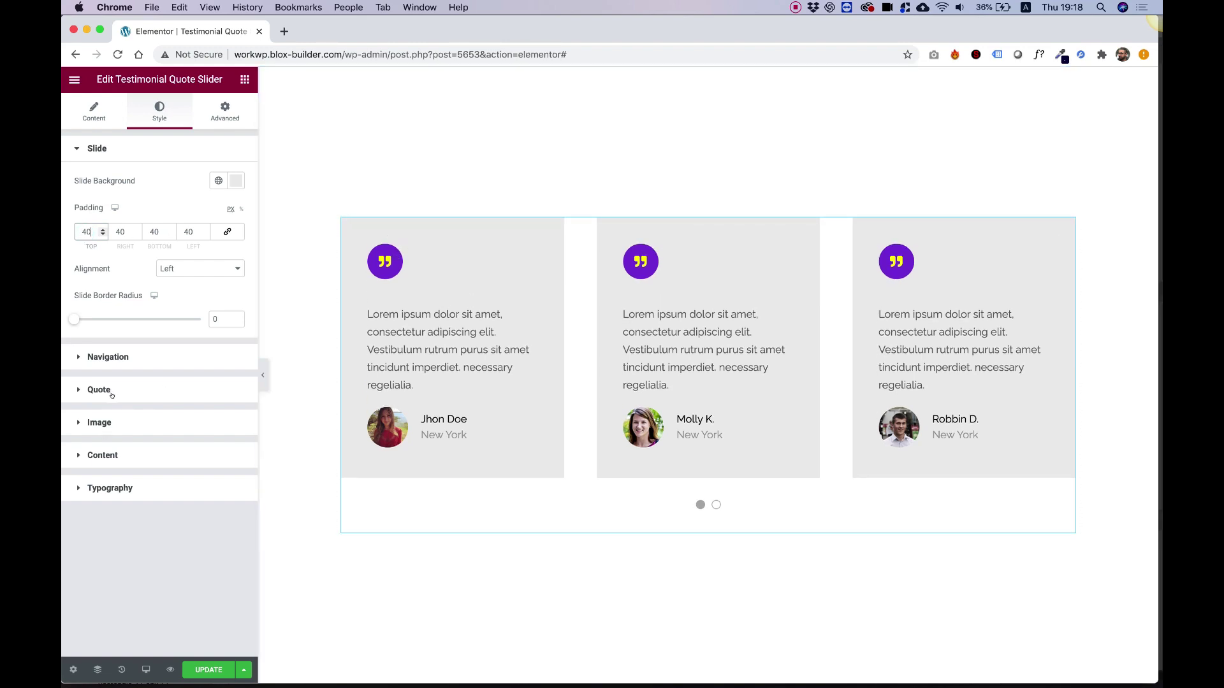
Set author photos to size 44, Image Spacer 17, Image Spacing 19, toggling Show Image off and on.
{"action": "left_click", "coordinate": [102, 423]}
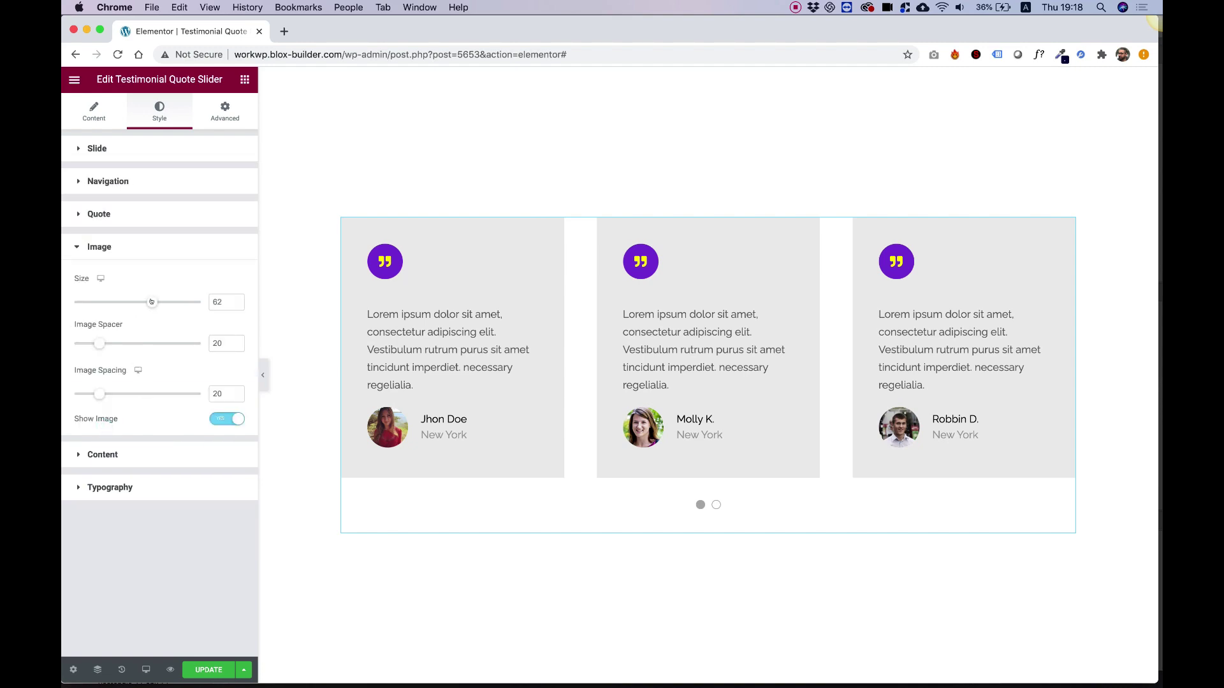
{"action": "left_click_drag", "start_coordinate": [151, 302], "coordinate": [127, 306]}
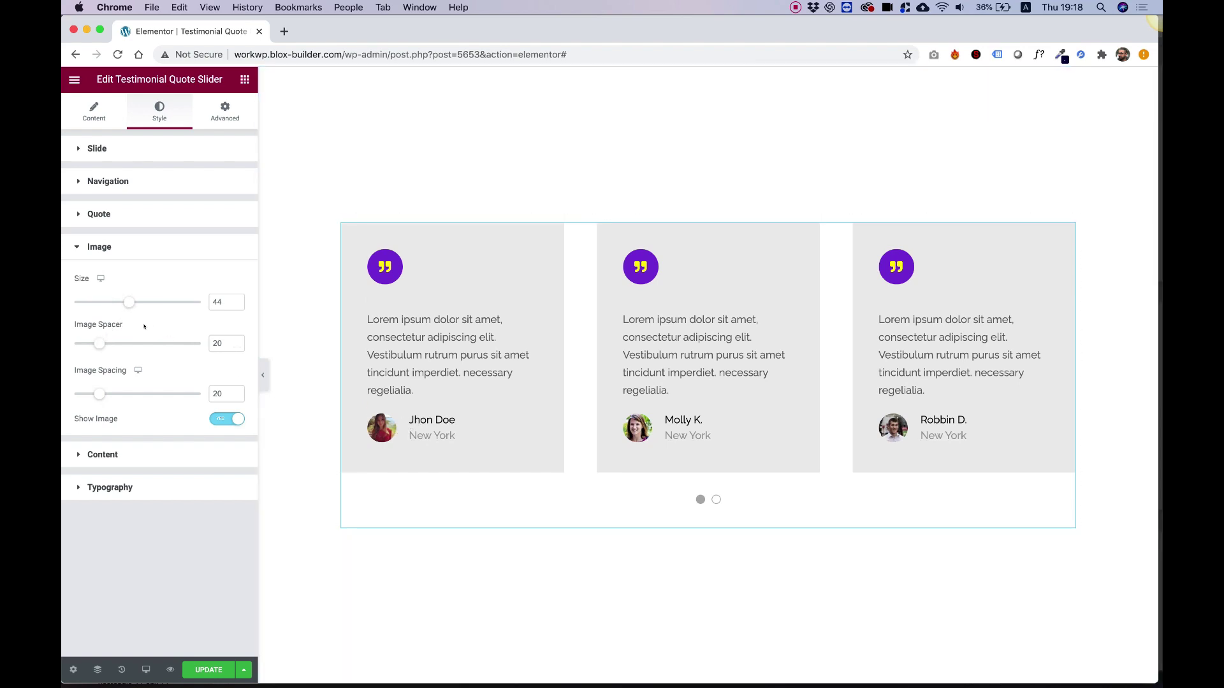
{"action": "left_click_drag", "start_coordinate": [95, 344], "coordinate": [95, 344]}
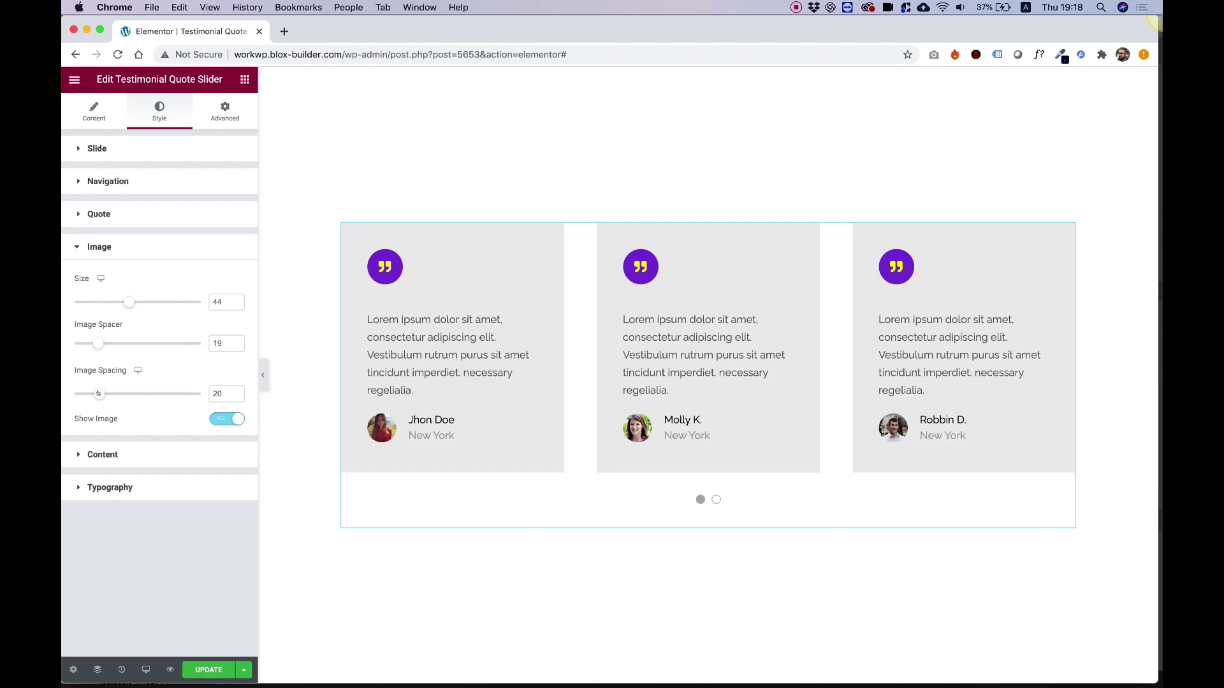
{"action": "mouse_move", "coordinate": [98, 394]}
{"action": "left_mouse_down"}
{"action": "mouse_move", "coordinate": [120, 396]}
{"action": "mouse_move", "coordinate": [98, 396]}
{"action": "left_mouse_up"}
{"action": "left_click_drag", "start_coordinate": [96, 344], "coordinate": [94, 344]}
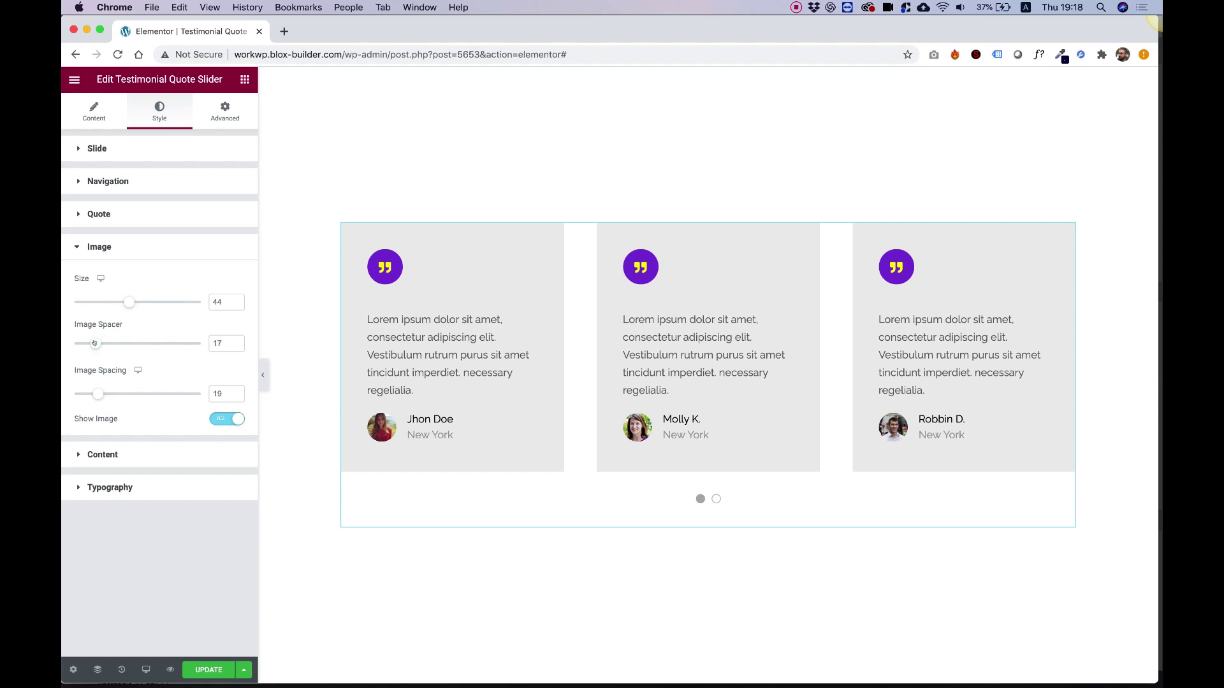
{"action": "left_click", "coordinate": [232, 419]}
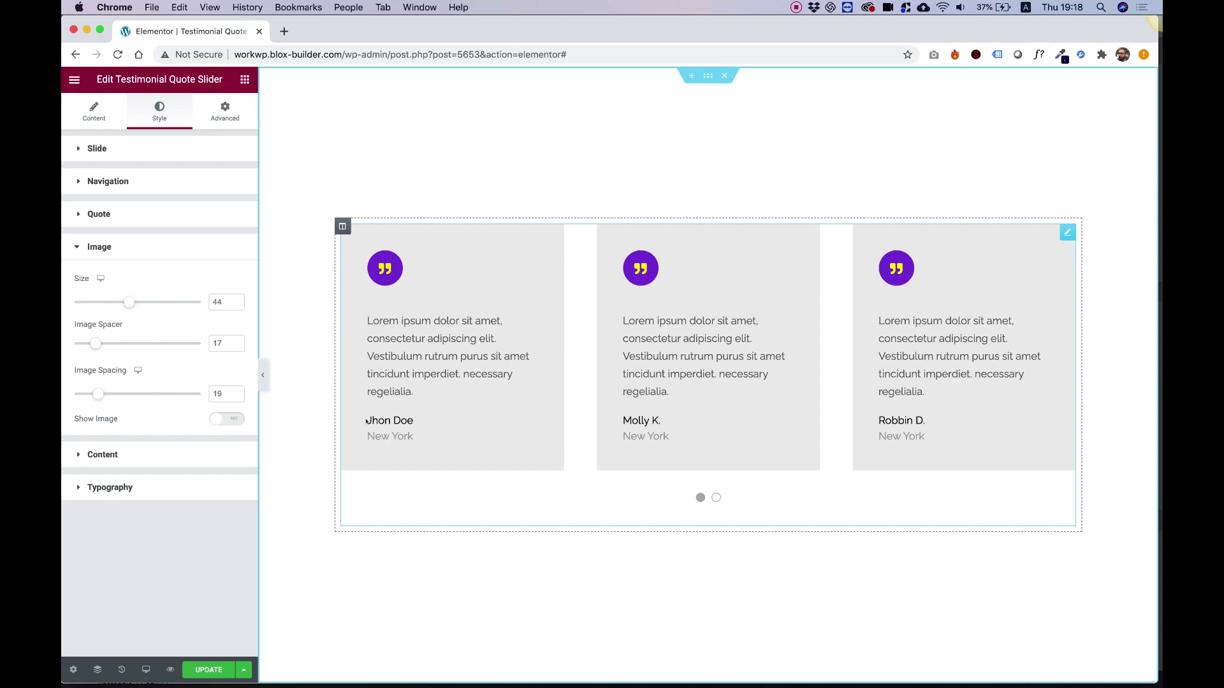
{"action": "left_click", "coordinate": [215, 417]}
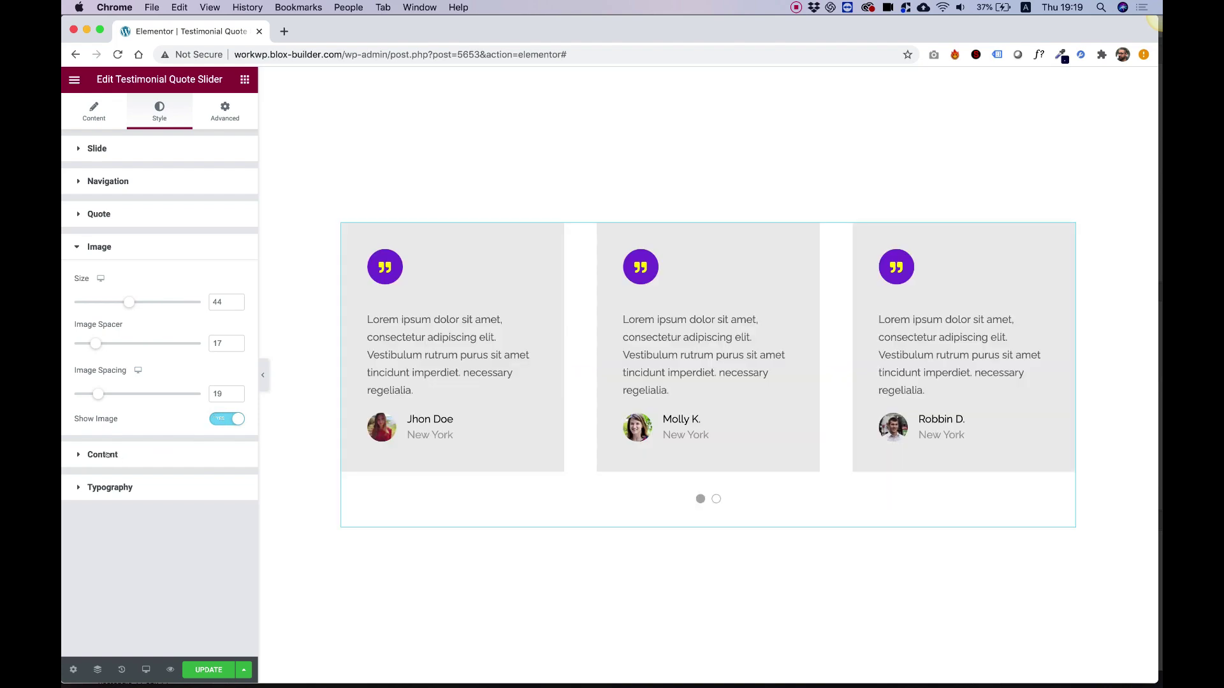
Color the testimonial quote text dark purple #3C036E and reduce the content spacing to 20.
{"action": "left_click", "coordinate": [107, 454]}
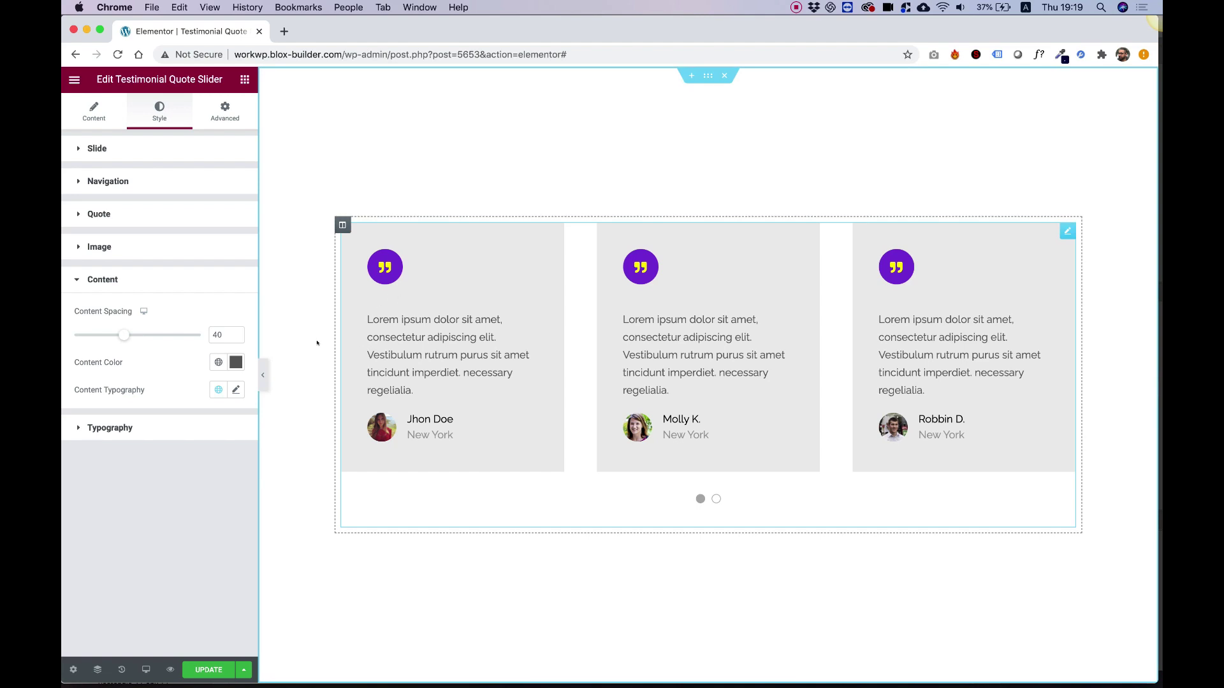
{"action": "left_click", "coordinate": [233, 362]}
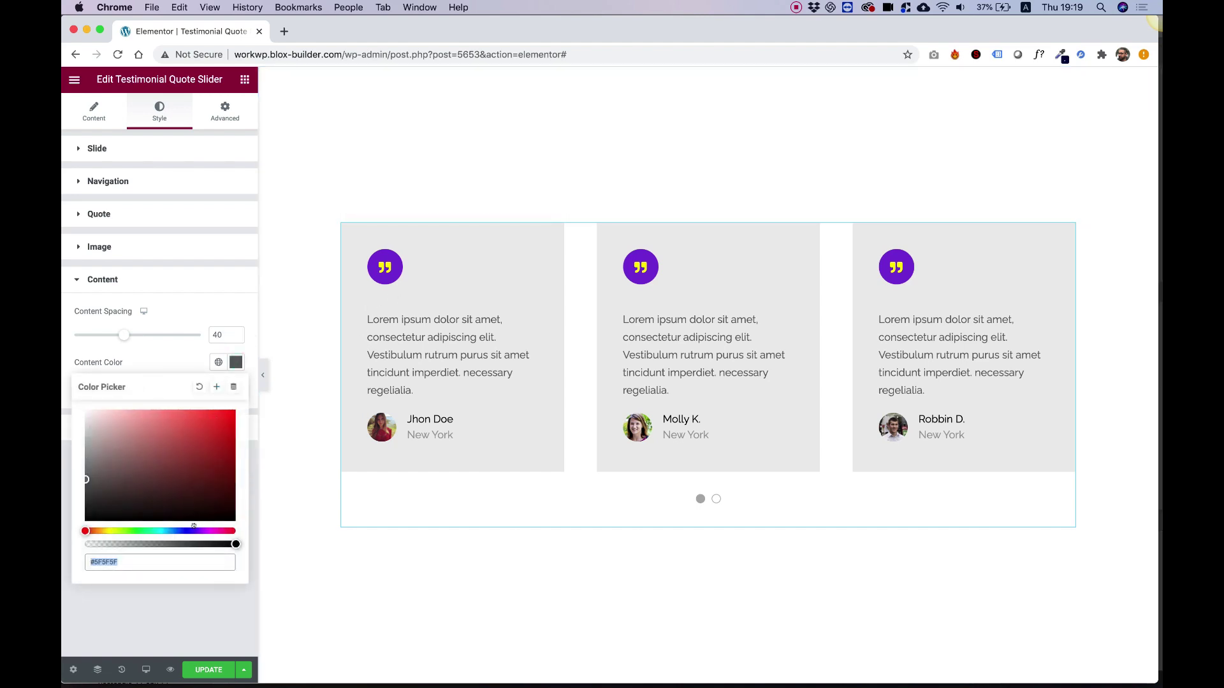
{"action": "left_click_drag", "start_coordinate": [194, 526], "coordinate": [199, 531]}
{"action": "left_click", "coordinate": [210, 428]}
{"action": "left_click_drag", "start_coordinate": [210, 429], "coordinate": [227, 471]}
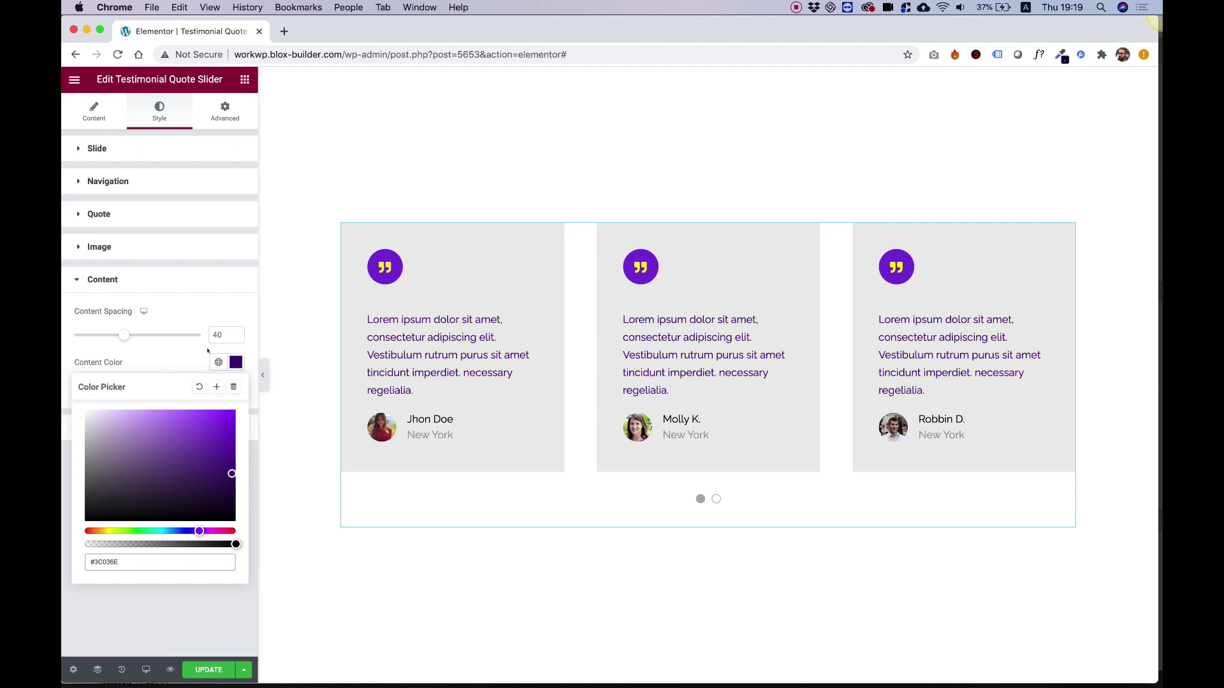
{"action": "left_click", "coordinate": [203, 352]}
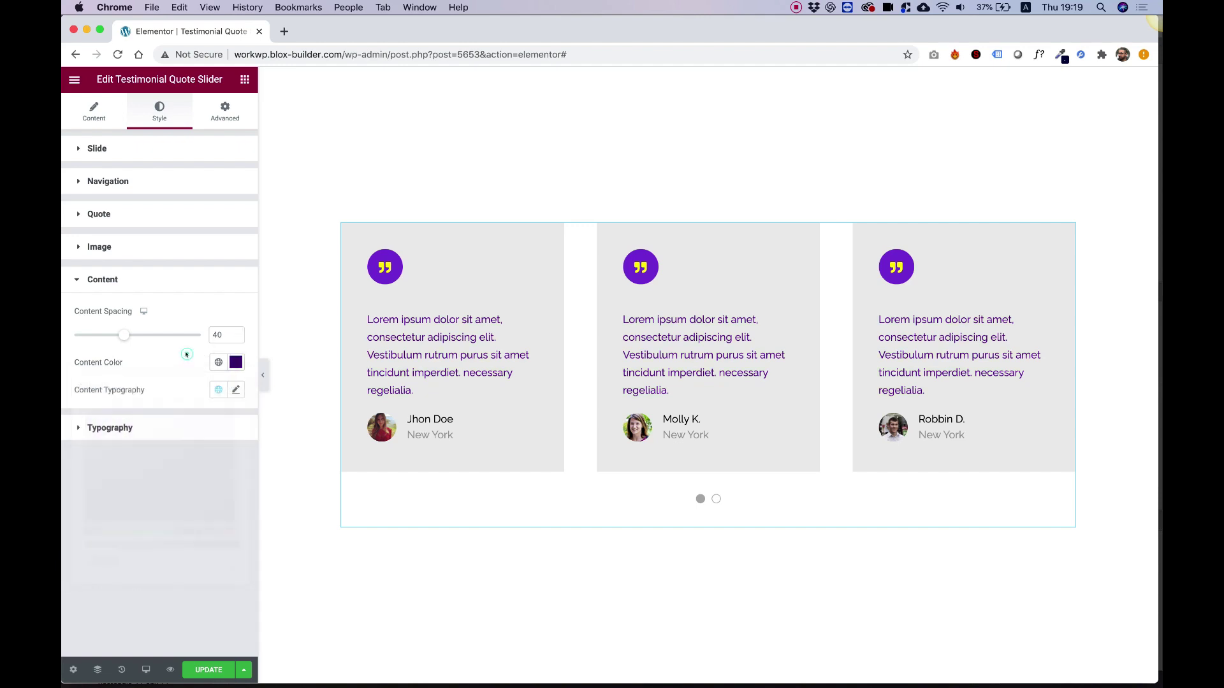
{"action": "left_click", "coordinate": [119, 336]}
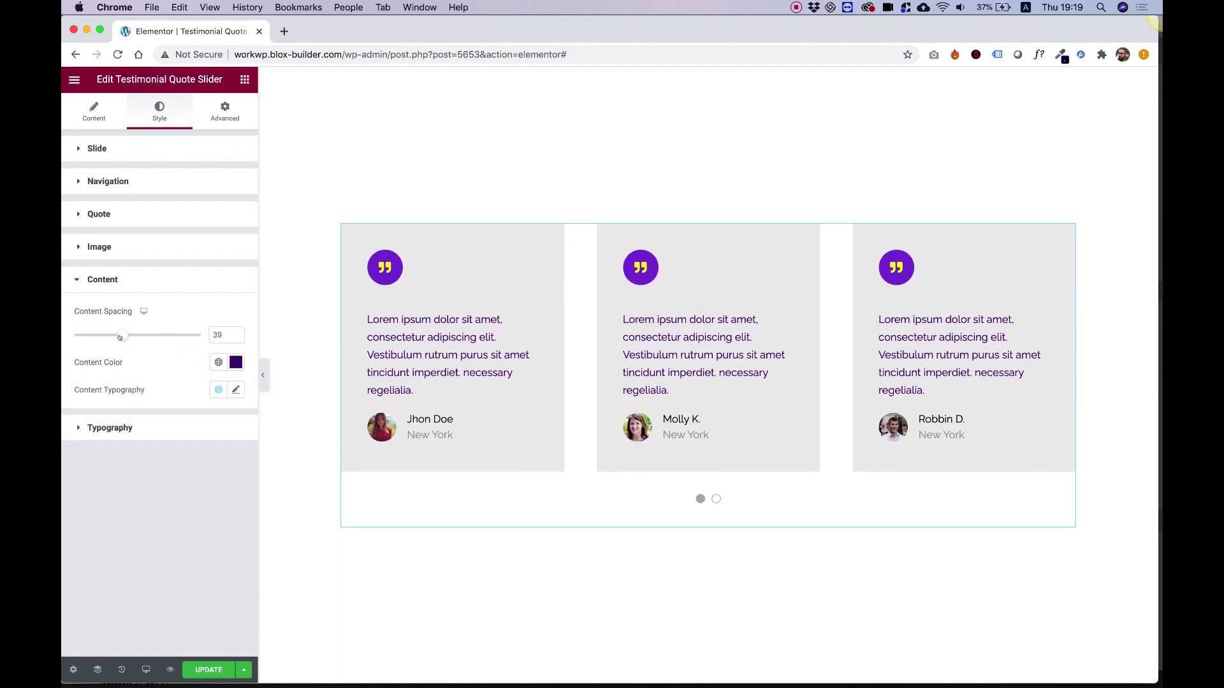
{"action": "left_click_drag", "start_coordinate": [120, 336], "coordinate": [97, 336]}
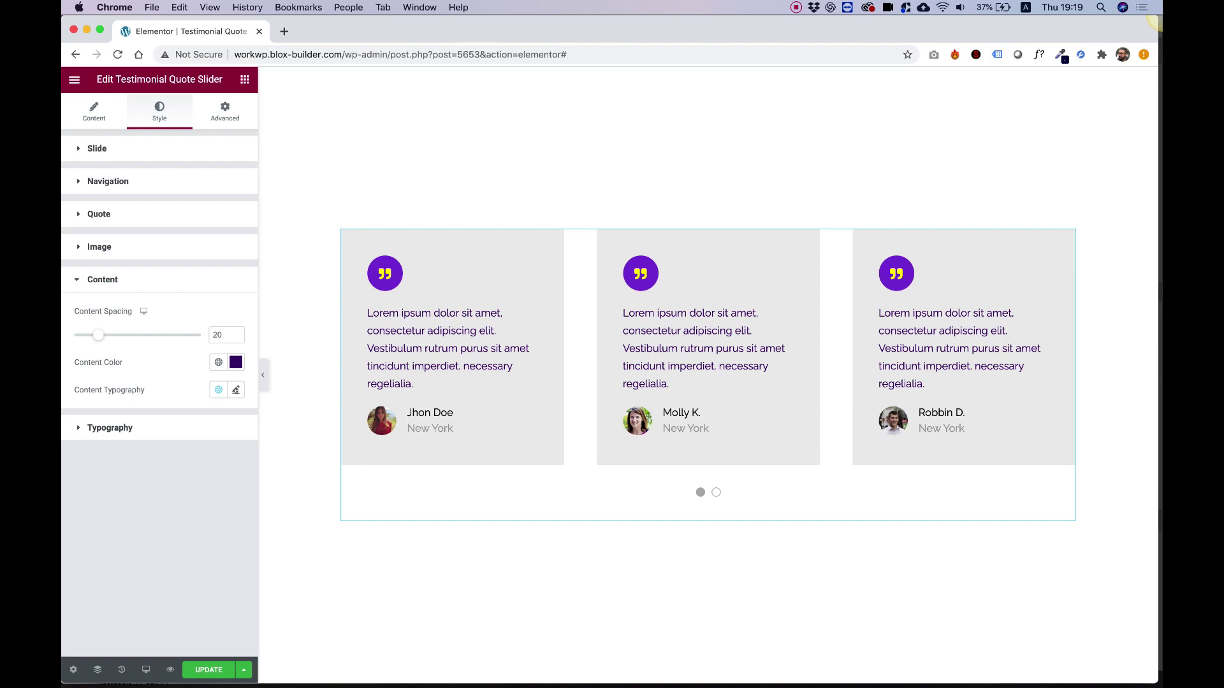
Set the quote text typography font size to 15.
{"action": "left_click", "coordinate": [235, 390]}
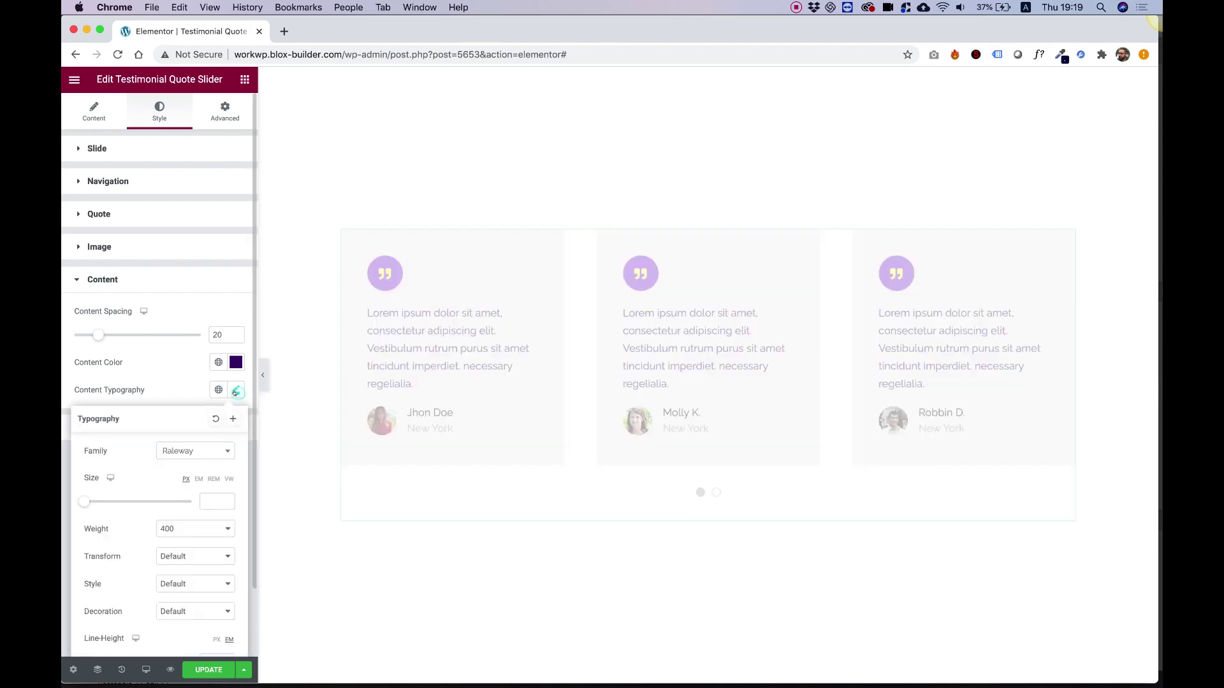
{"action": "left_click", "coordinate": [207, 501]}
{"action": "type", "text": "1"}
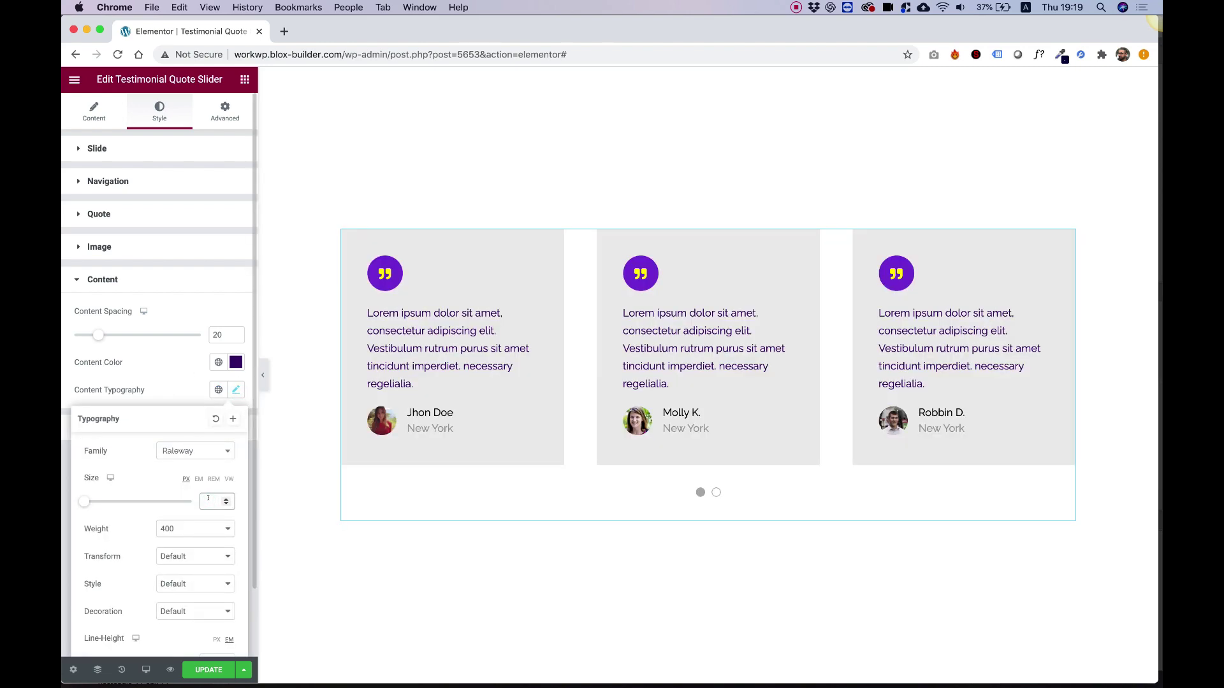
{"action": "type", "text": "8"}
{"action": "key", "text": "BackSpace"}
{"action": "type", "text": "4"}
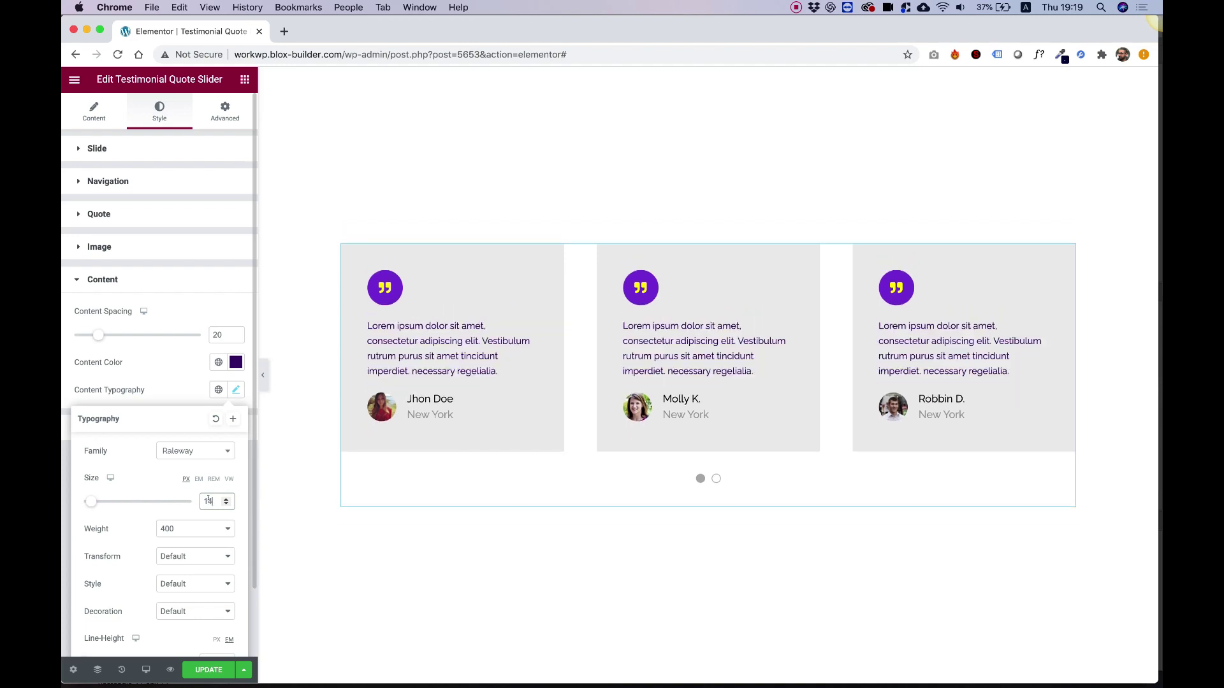
{"action": "key", "text": "BackSpace"}
{"action": "type", "text": "5"}
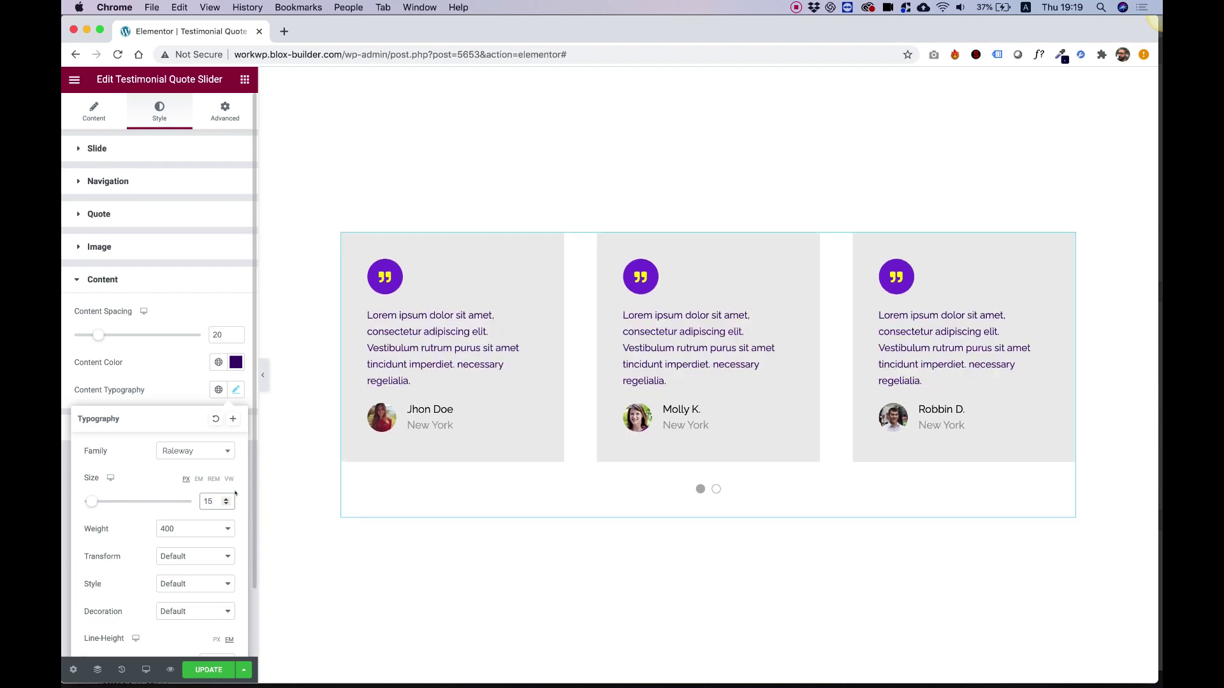
{"action": "left_click", "coordinate": [164, 368]}
{"action": "left_click", "coordinate": [127, 429]}
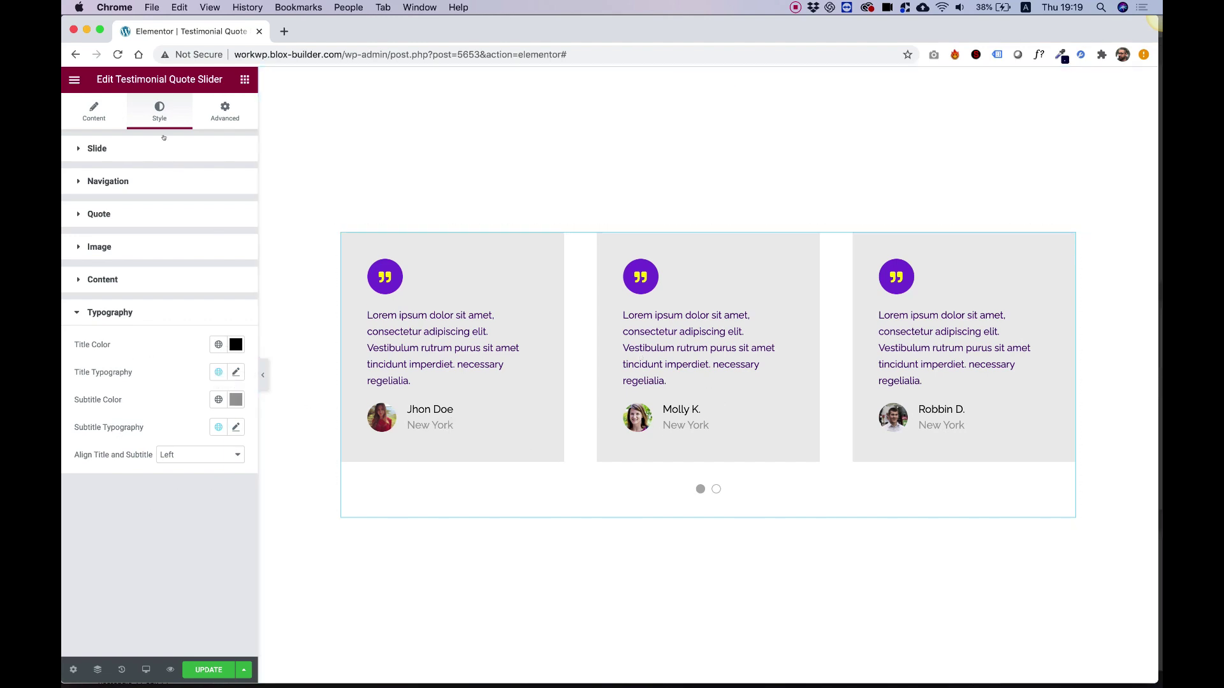
Round the slide corners to a 56 border radius, then advance the carousel to the second pagination dot.
{"action": "left_click", "coordinate": [107, 148]}
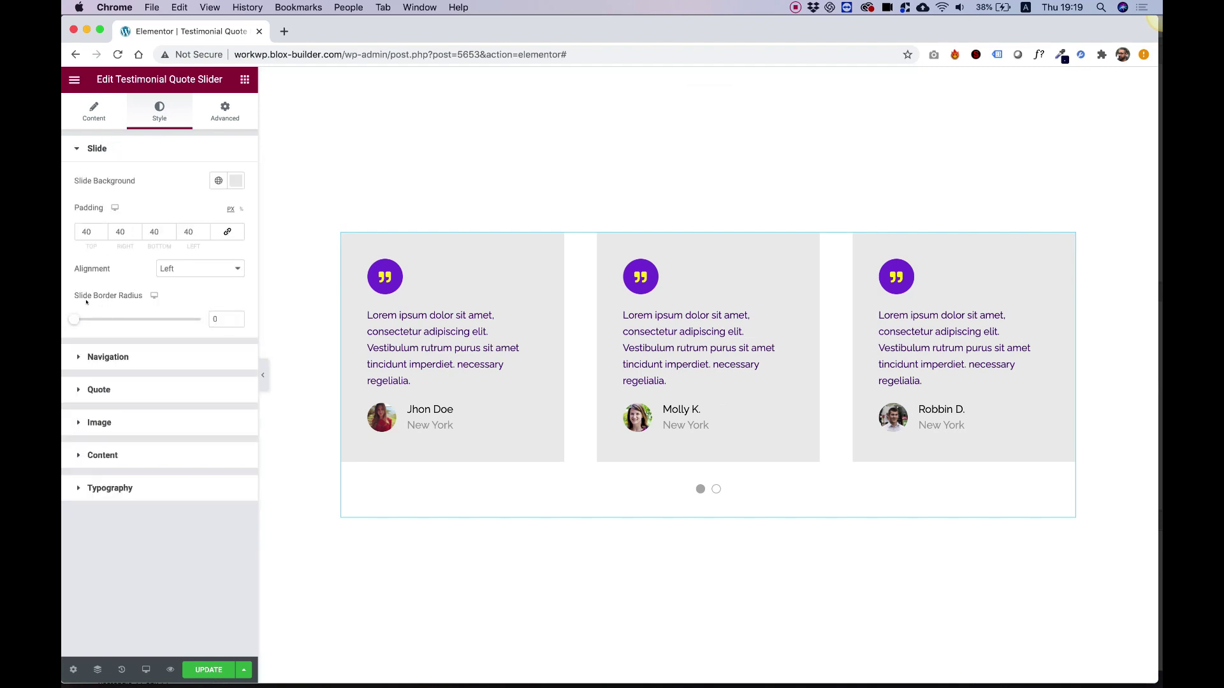
{"action": "left_click_drag", "start_coordinate": [74, 319], "coordinate": [148, 326]}
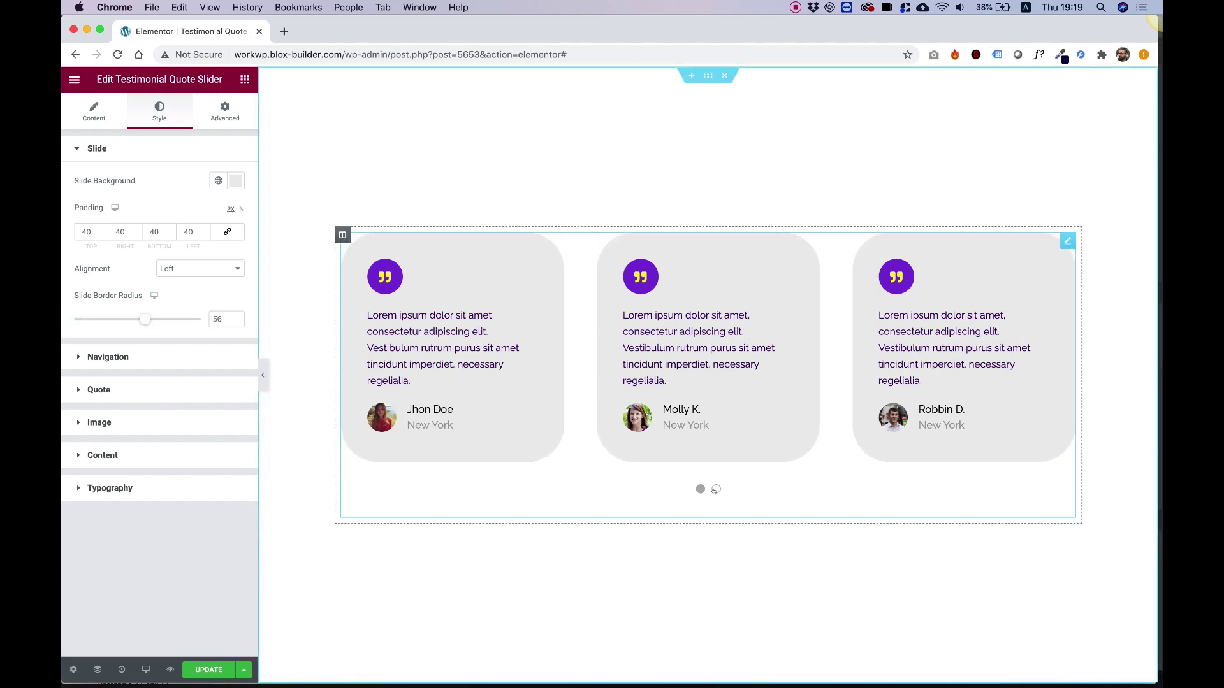
{"action": "left_click", "coordinate": [715, 490]}
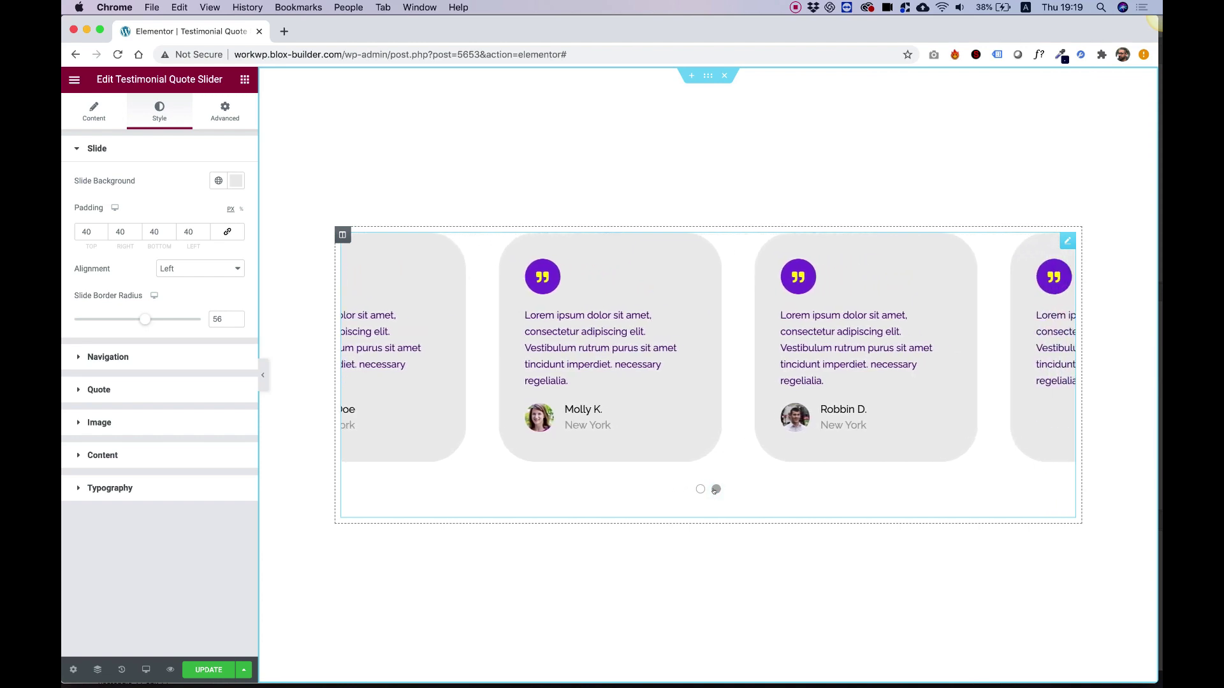